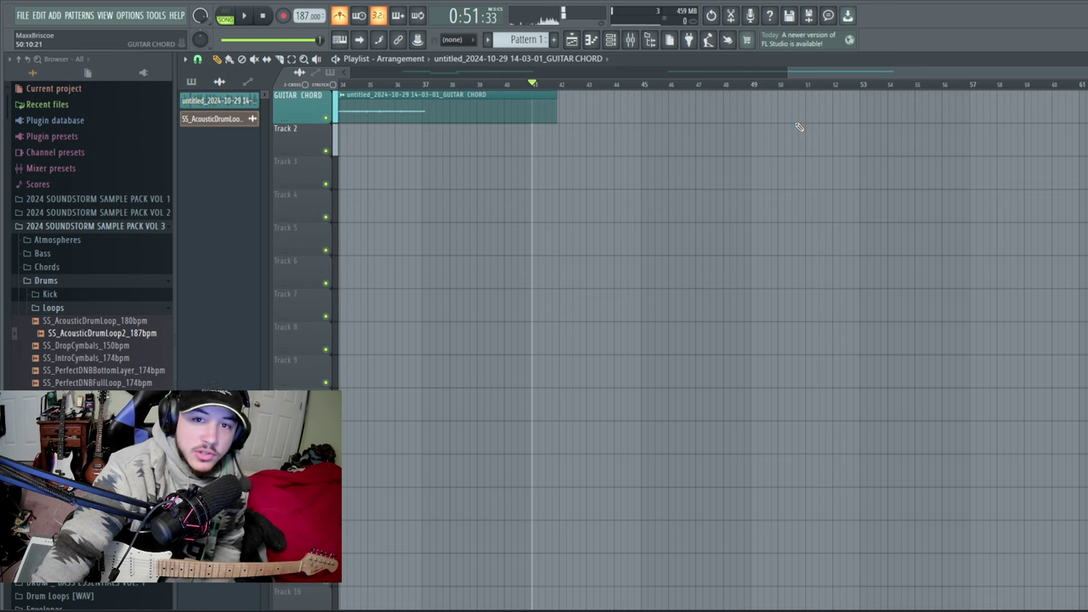
Record a new guitar take on the second playlist track, starting near bar 41 after the existing guitar clip.
drag(803, 88, 764, 89)
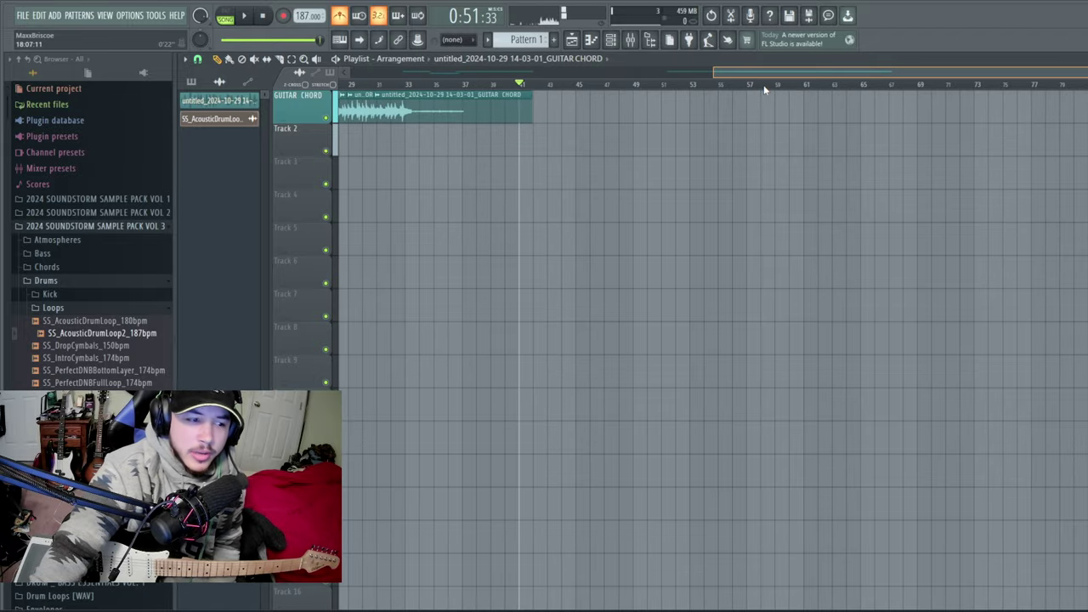
key(F9)
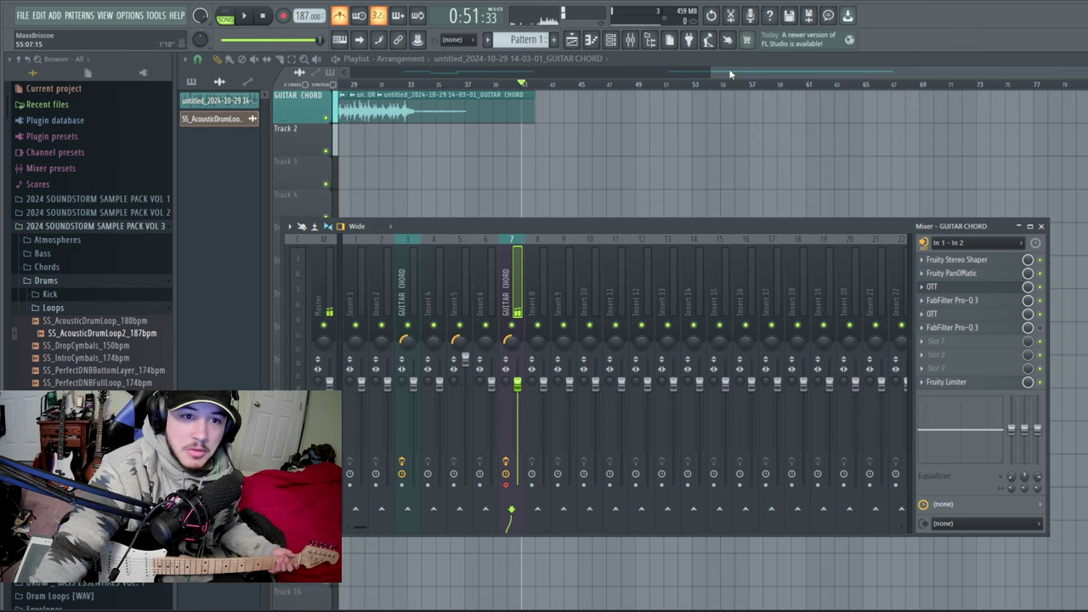
key(F9)
drag(730, 74, 671, 88)
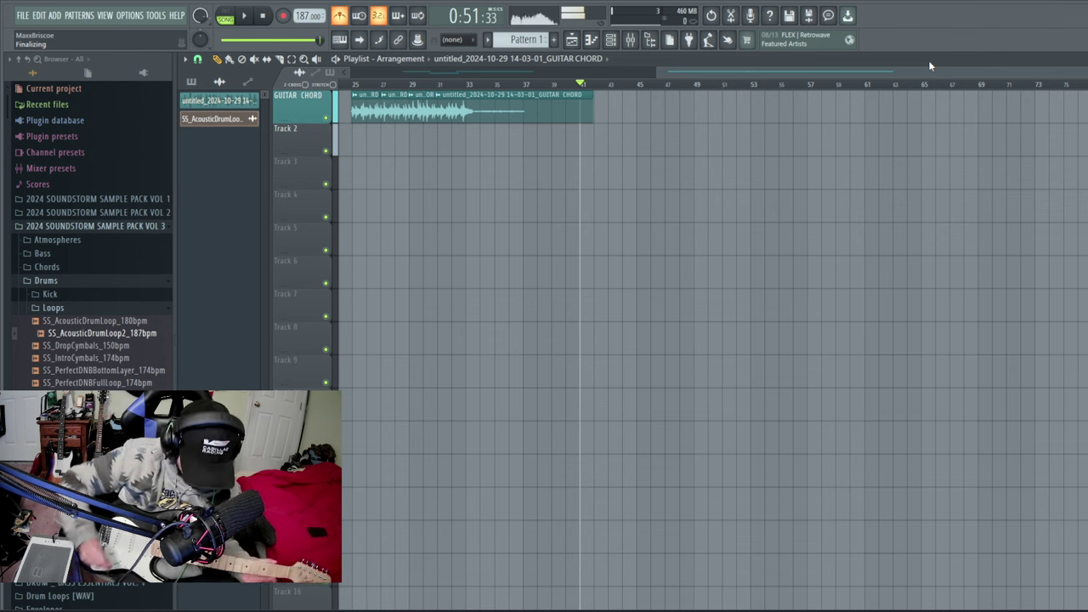
scroll(453, 94, right, 3)
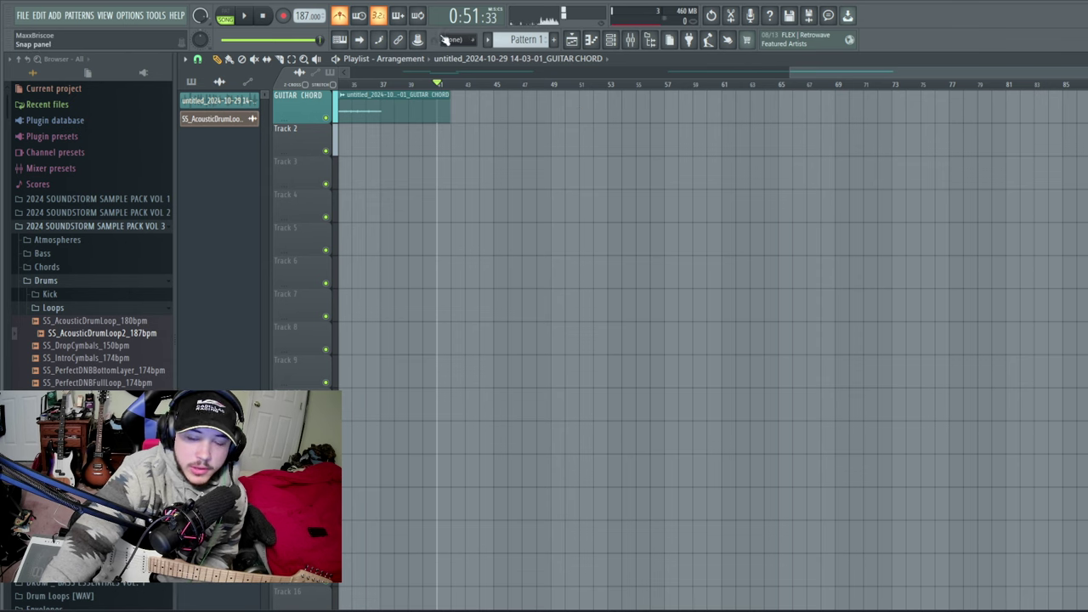
mouse_move(830, 74)
mouse_down()
mouse_move(804, 67)
mouse_move(835, 57)
mouse_up()
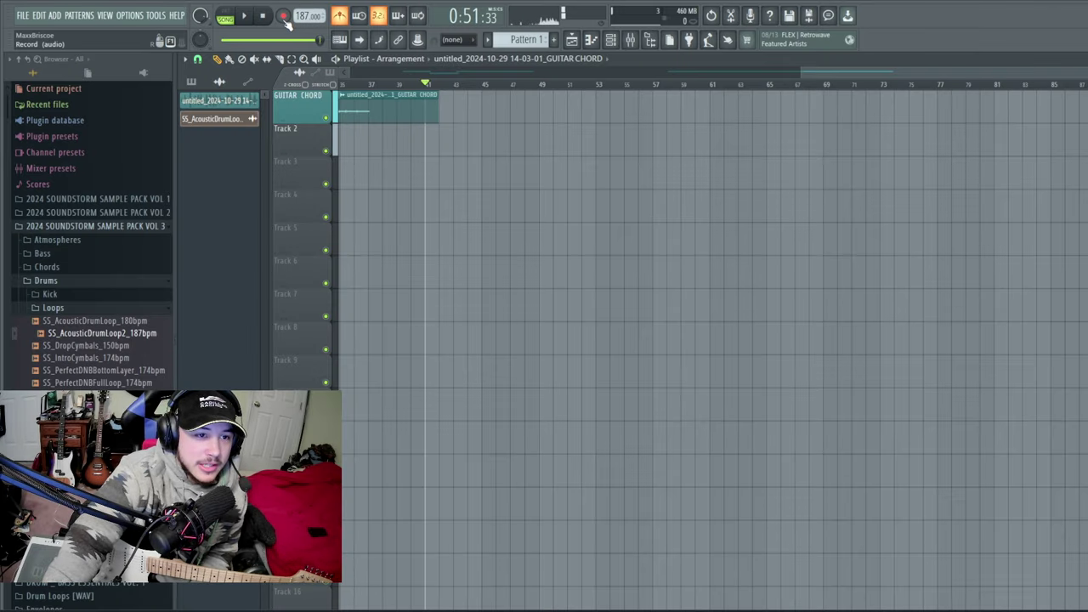
click(286, 18)
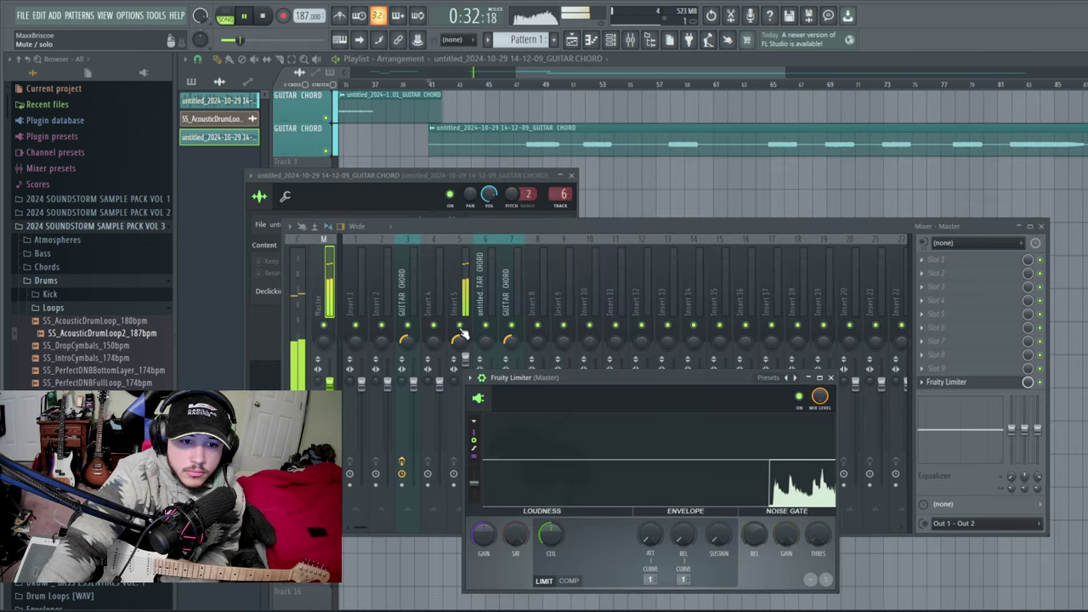
Lower the volume of mixer track Insert 5 to 88% (-2.7 dB) during playback.
click(464, 294)
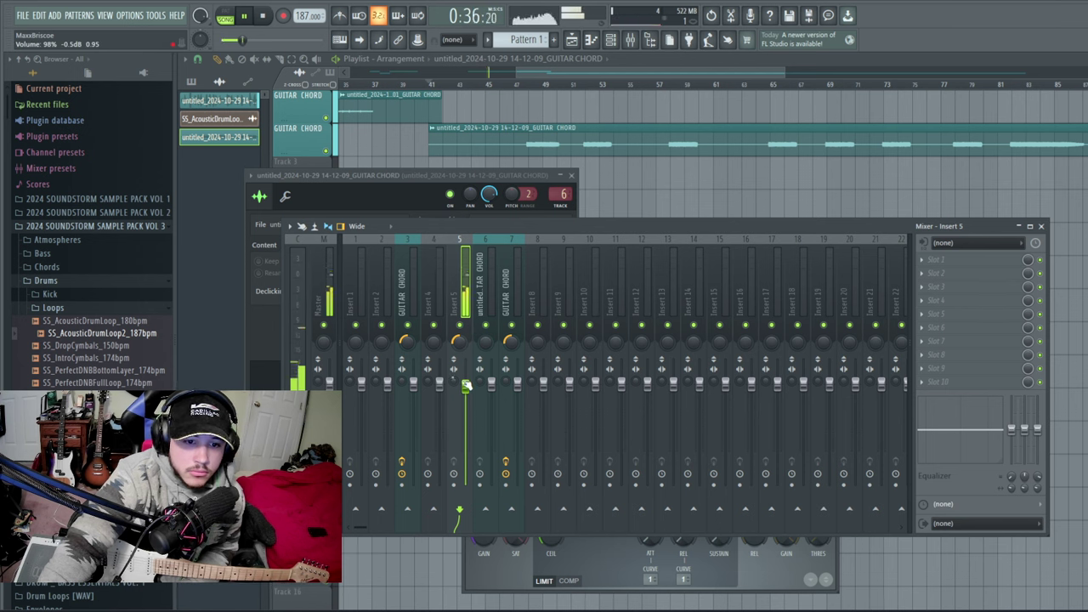
drag(466, 387, 466, 398)
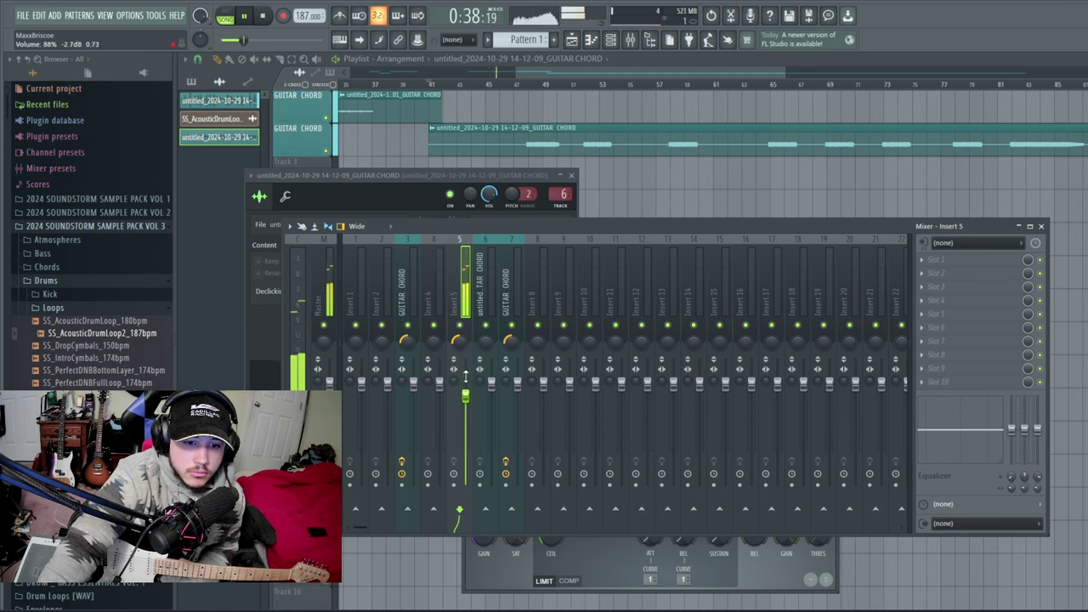
drag(646, 72, 436, 67)
key(space)
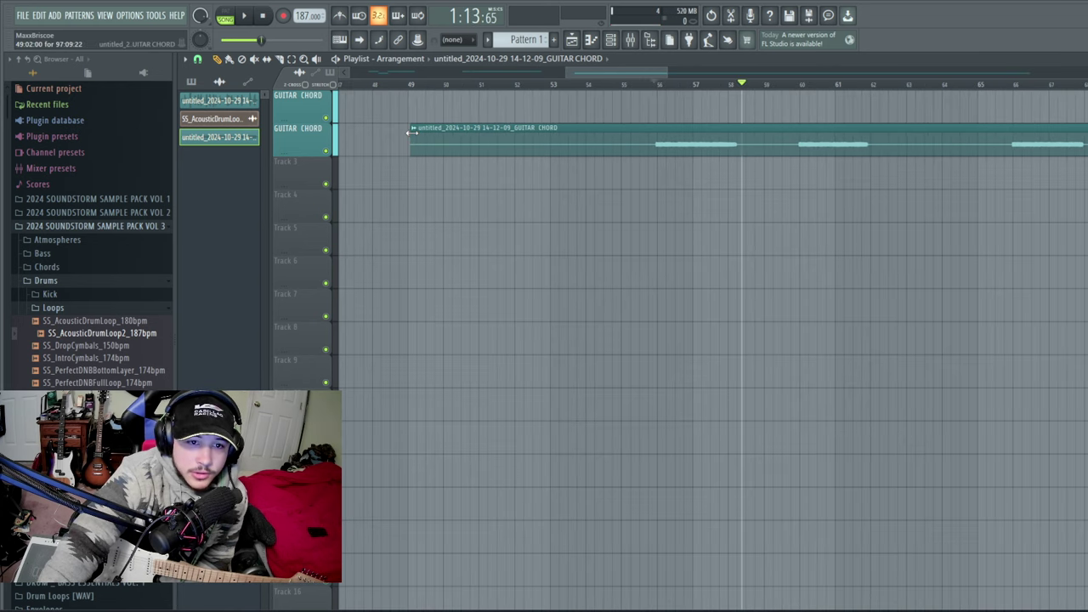
Trim the new guitar take's silent start up to its first note near bar 56, and cut the silence between the first two notes.
drag(415, 140, 655, 140)
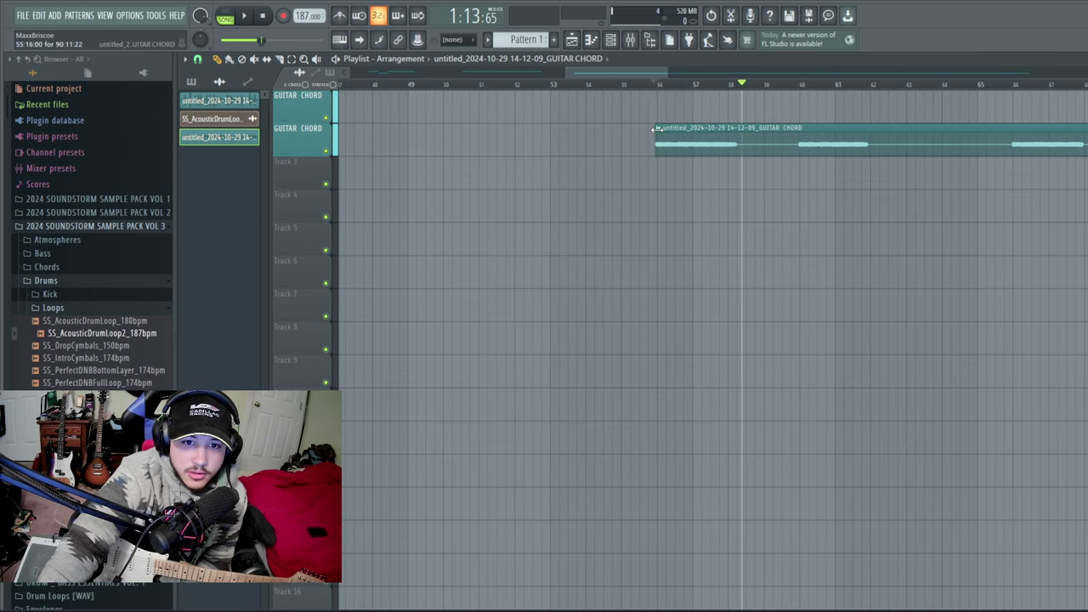
drag(617, 76, 649, 78)
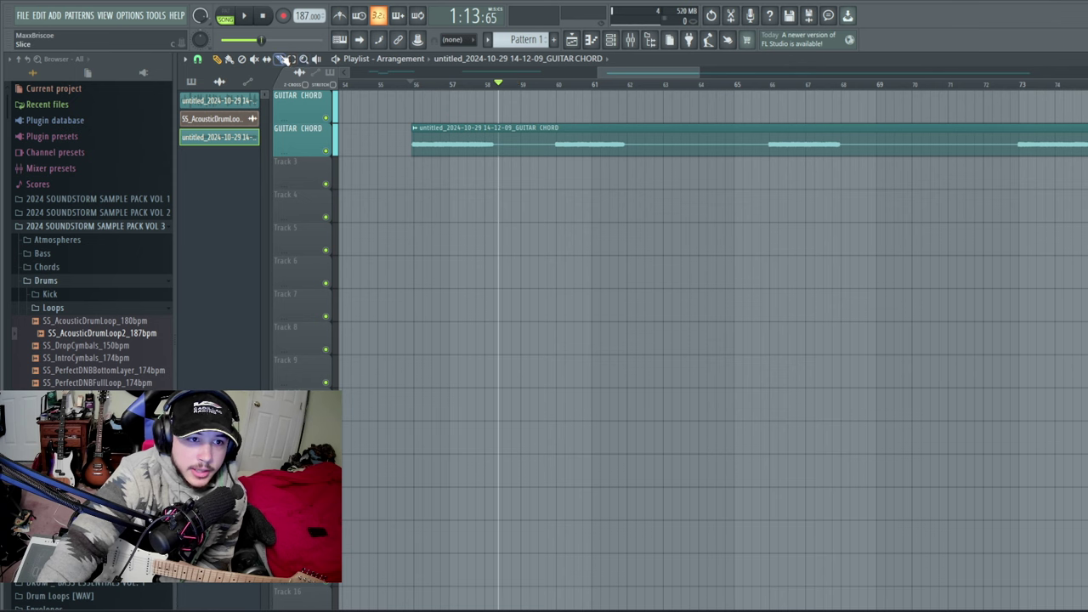
scroll(503, 165, down, 3)
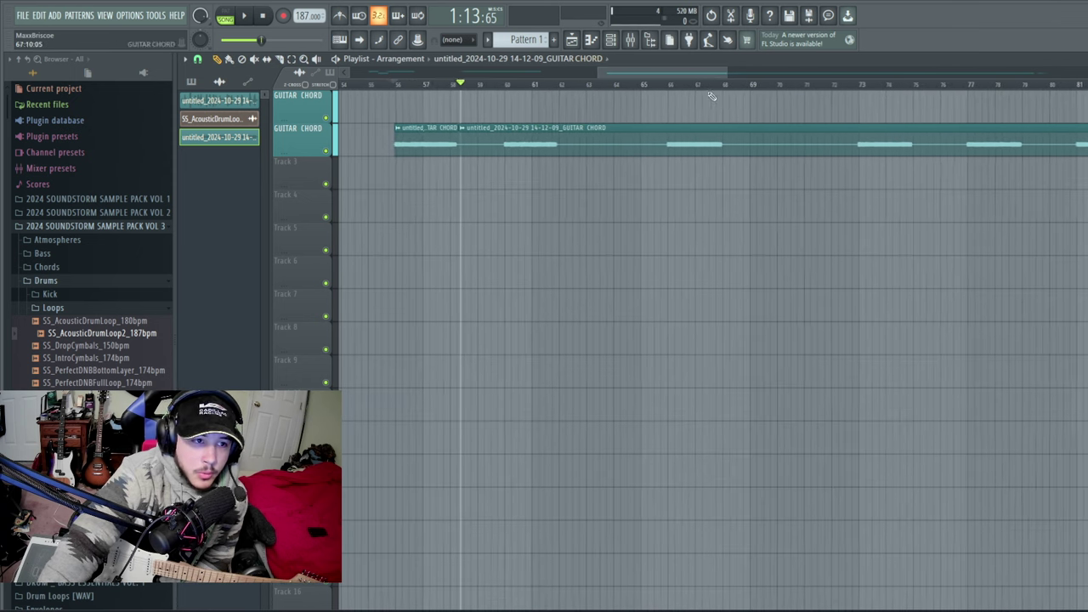
drag(462, 138, 509, 138)
Play the edited take from bar 56 and delete the silent piece sliced out between its second and third notes.
click(384, 81)
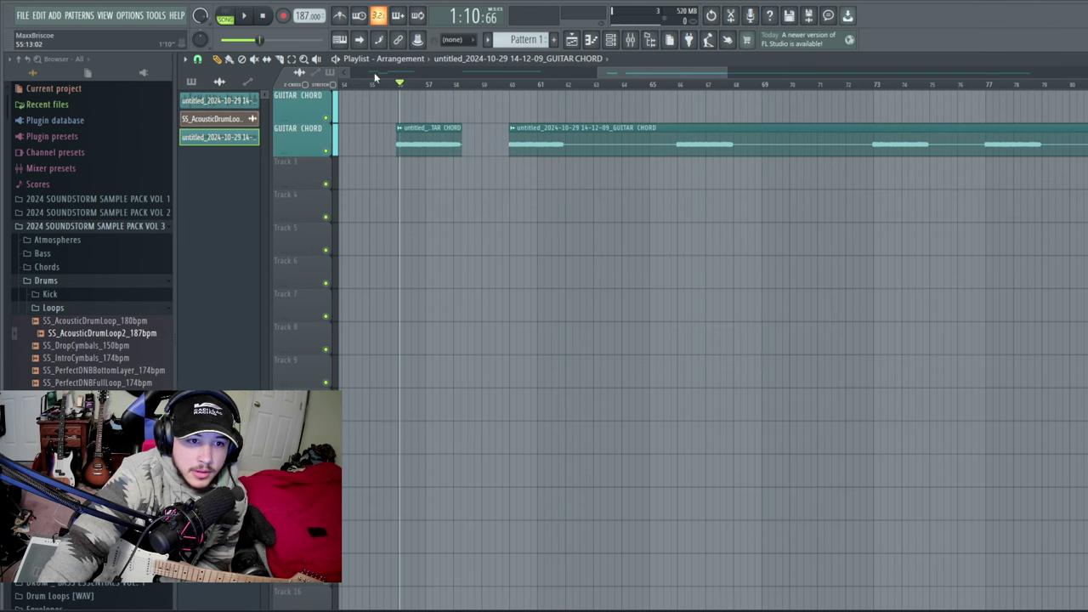
click(254, 15)
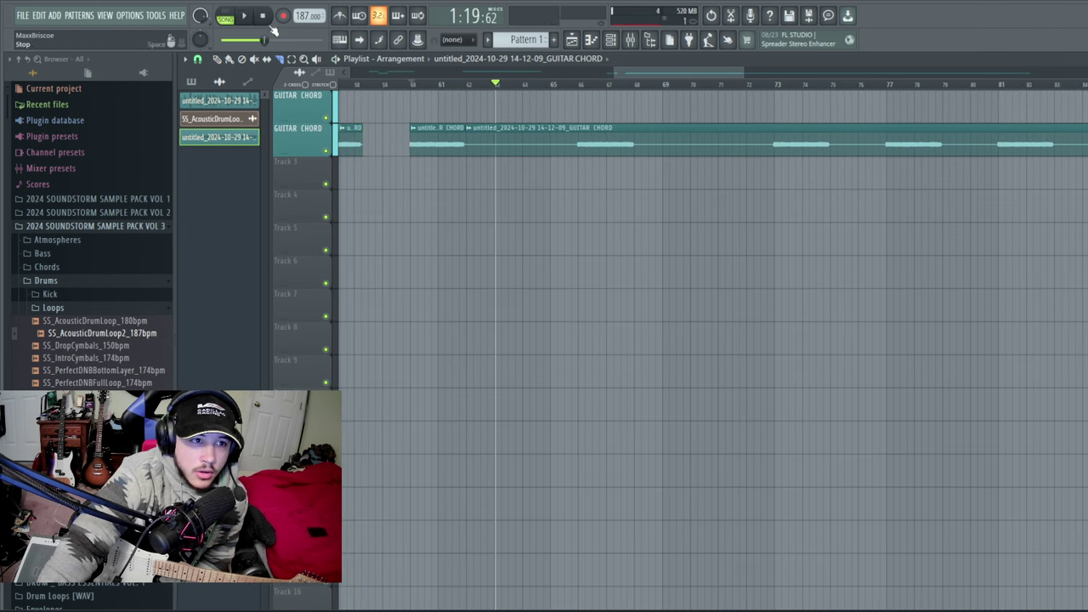
drag(576, 119, 577, 153)
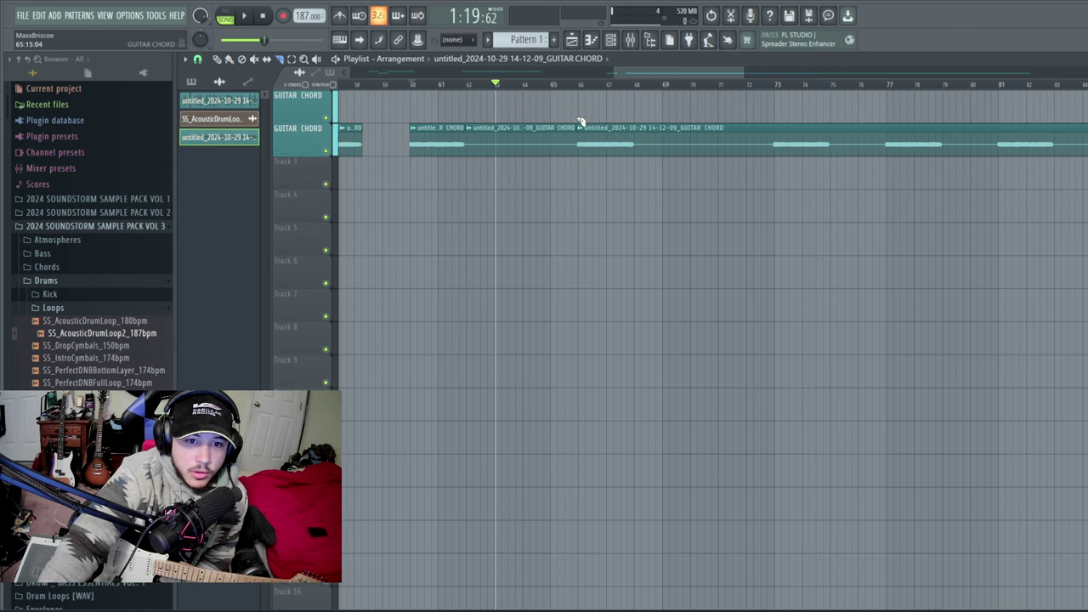
right_click(549, 144)
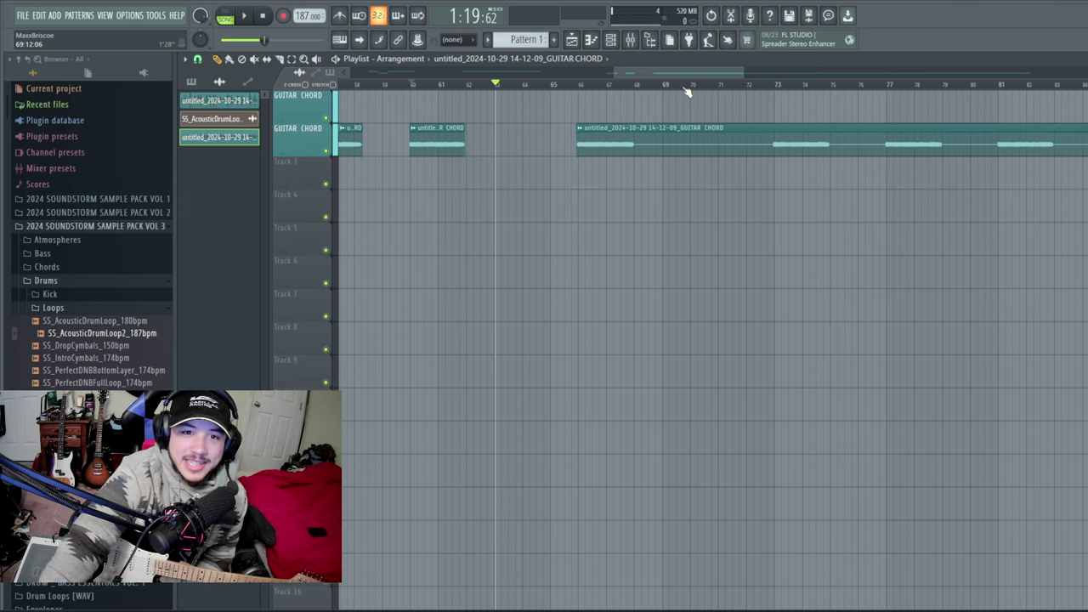
Slice the take after its third note, trim the silence that follows and move the remainder close behind it at about bar 68.
drag(678, 74, 662, 76)
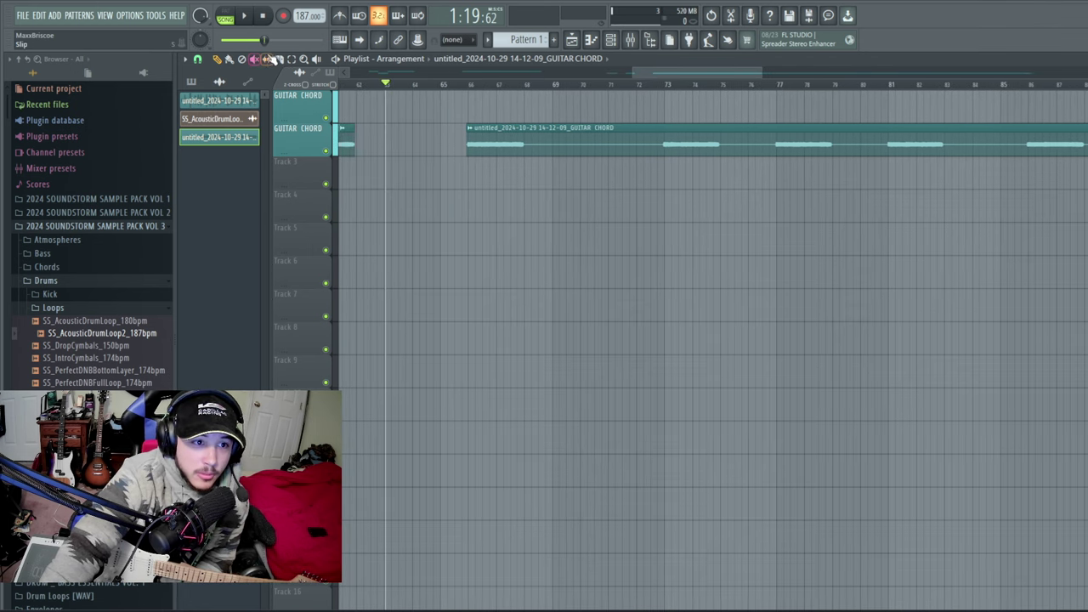
drag(534, 153, 527, 119)
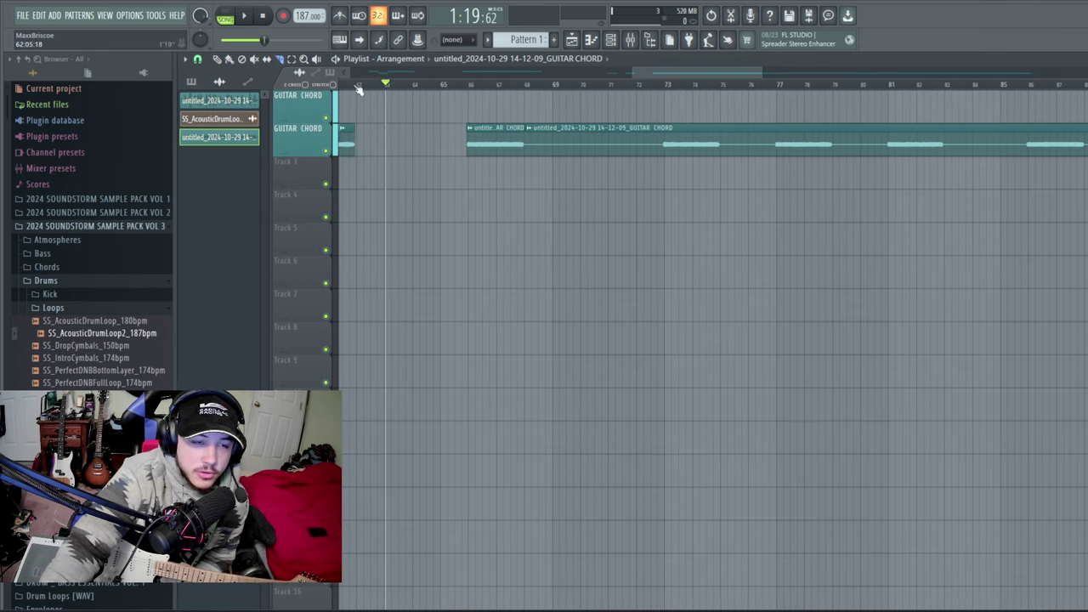
click(225, 61)
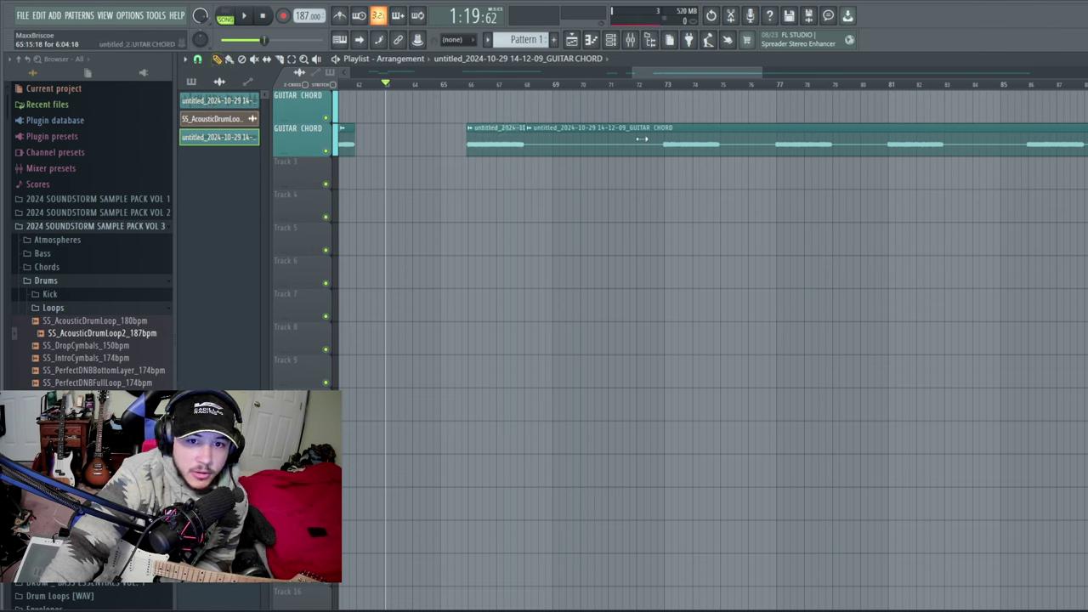
drag(524, 141, 554, 137)
Slice the take after its fourth note, trim the following silence and place the remainder close behind that note.
click(280, 61)
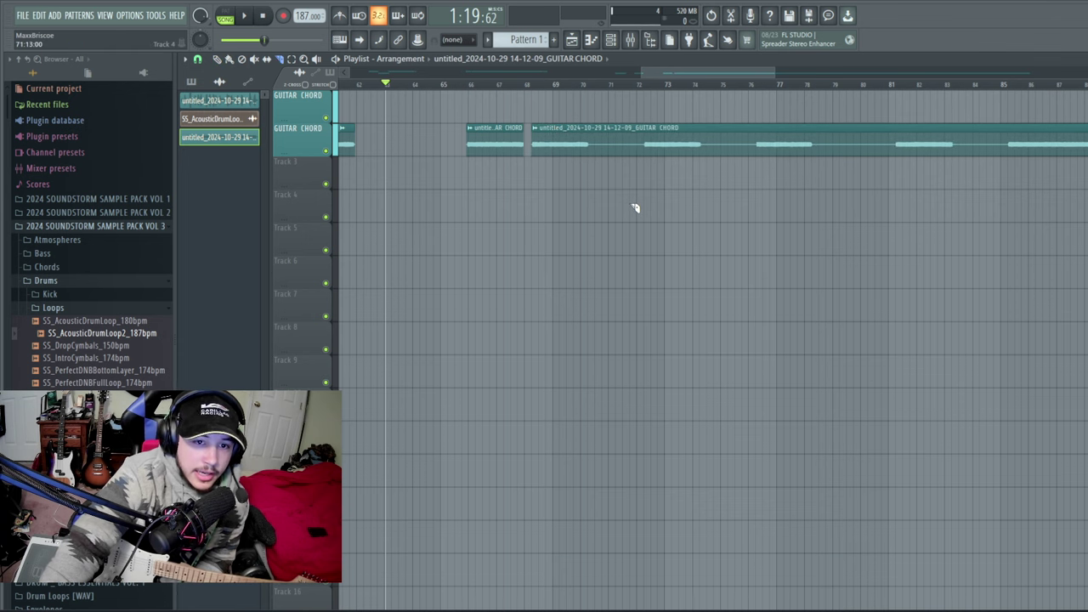
drag(590, 166, 596, 110)
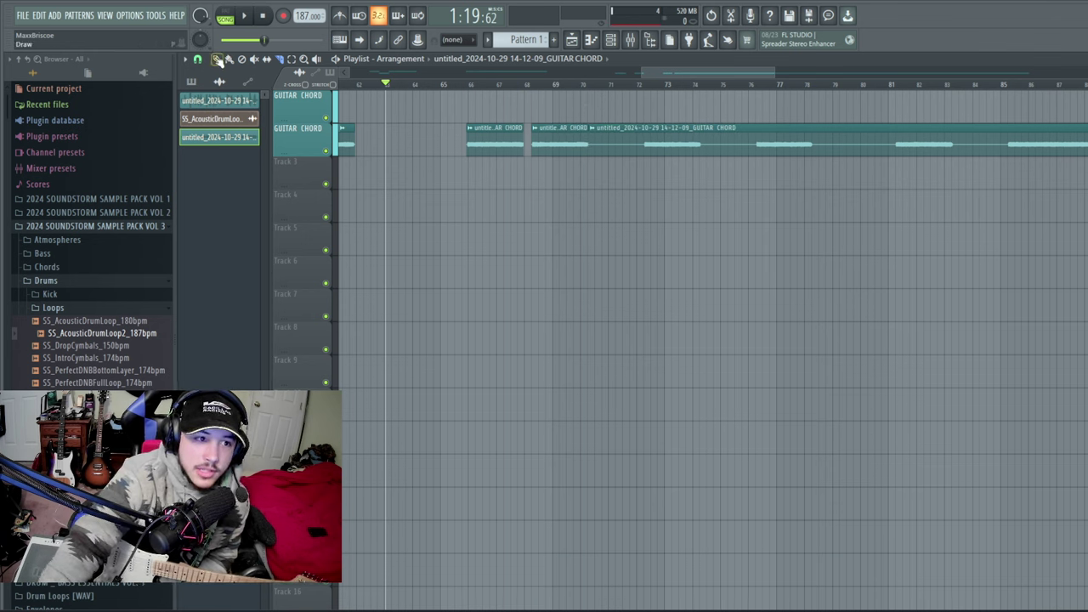
drag(592, 134, 630, 134)
Slice the take after its fifth note and trim the remainder's start to the sixth note at about bar 74.
scroll(646, 98, left, 3)
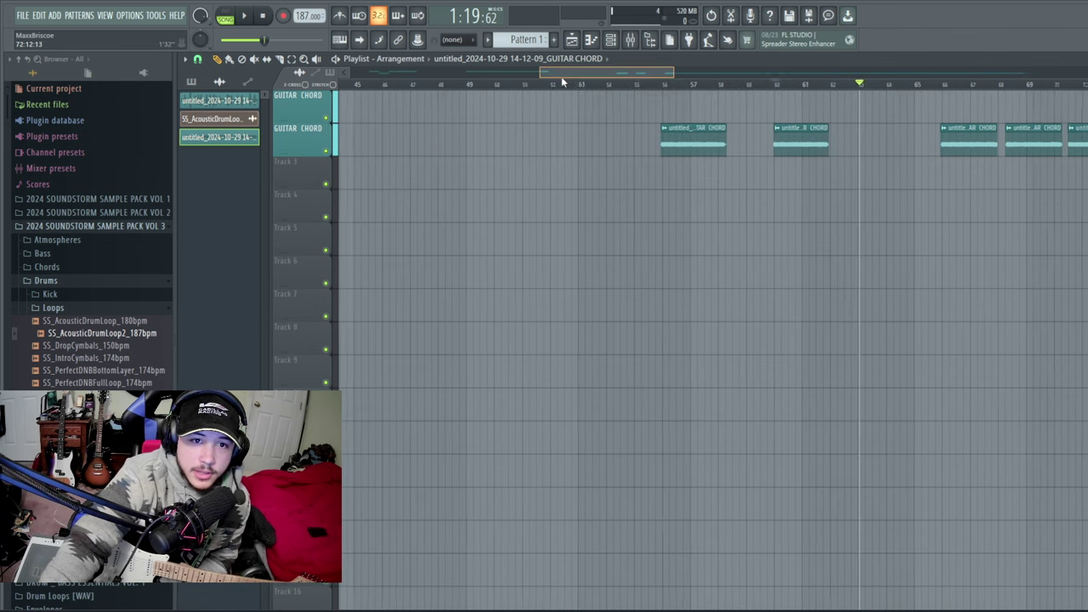
drag(658, 70, 691, 66)
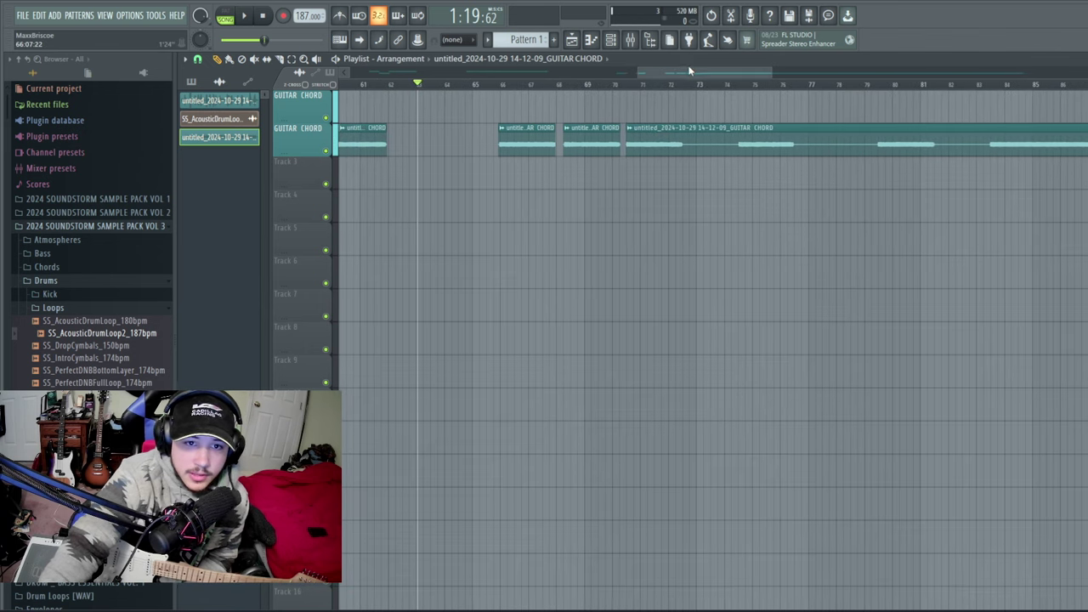
click(687, 121)
key(p)
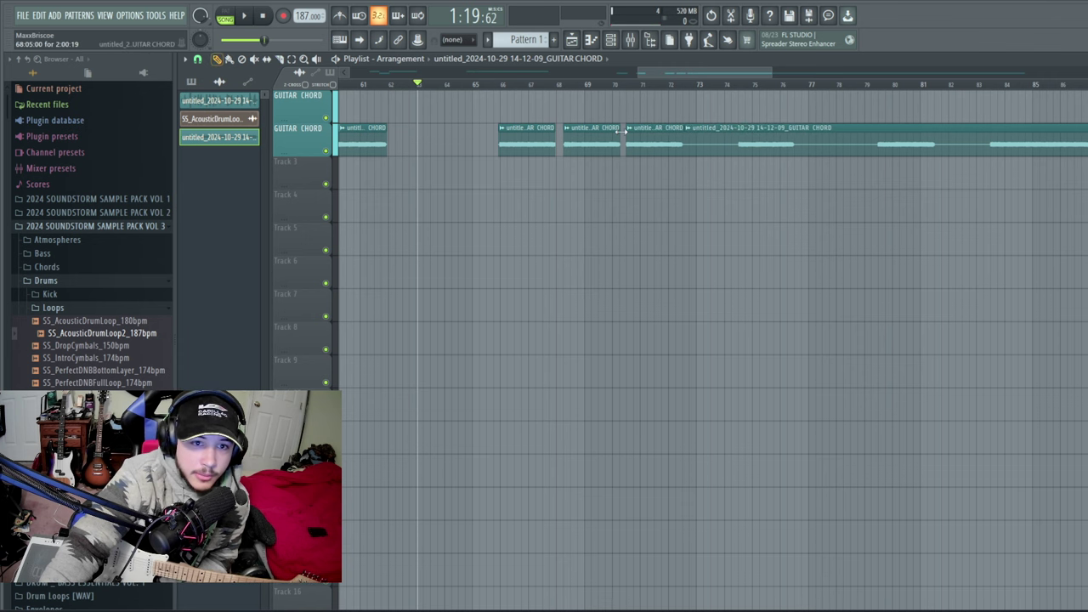
drag(685, 133, 738, 134)
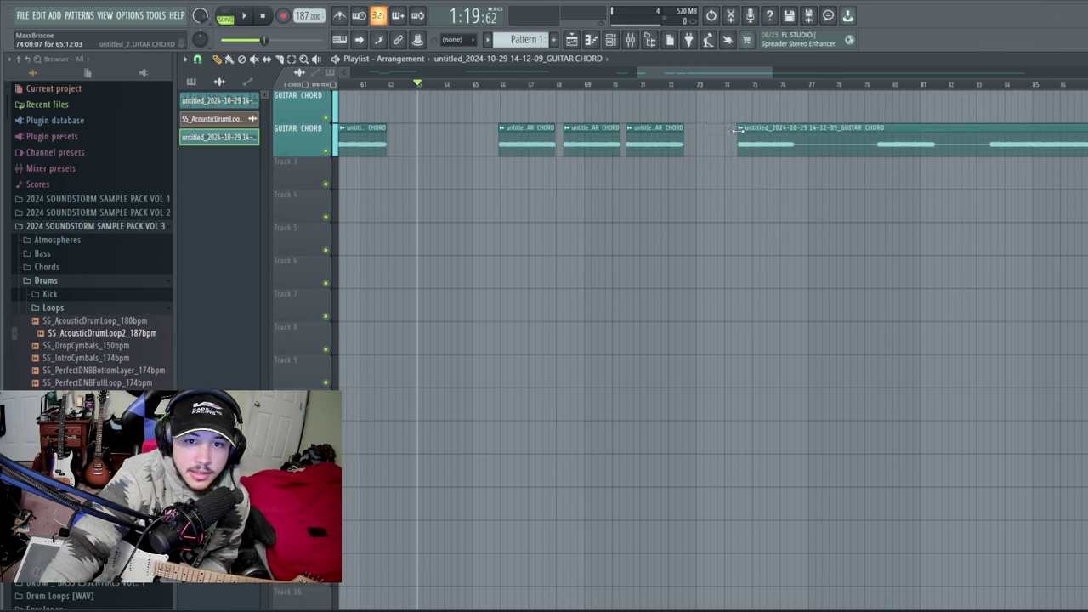
Slice the take after its sixth note, trim the silence from the remainder and move it back close to that note.
click(798, 128)
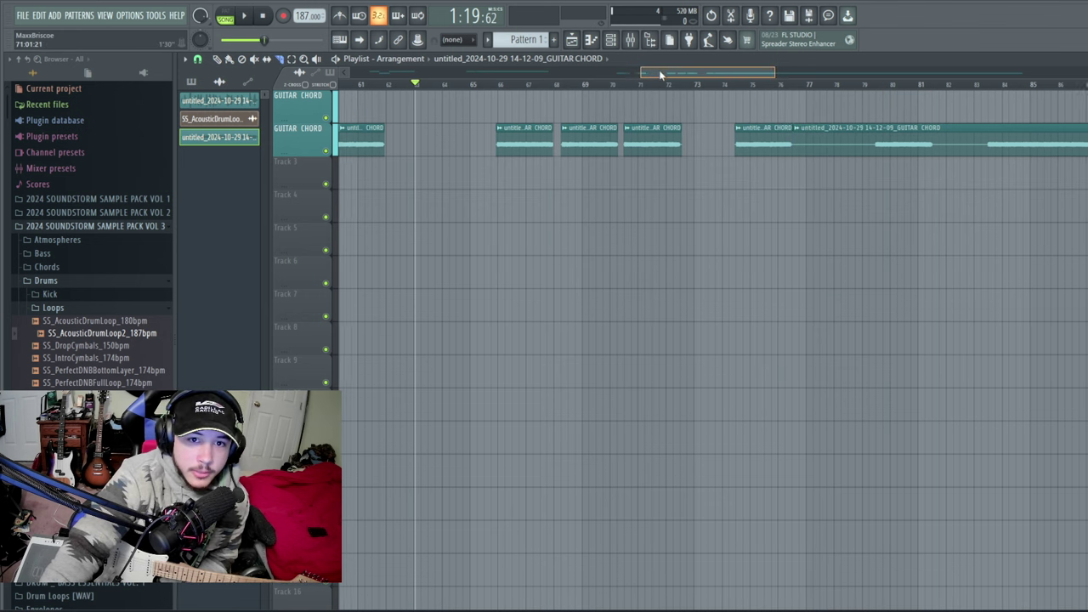
scroll(550, 102, right, 5)
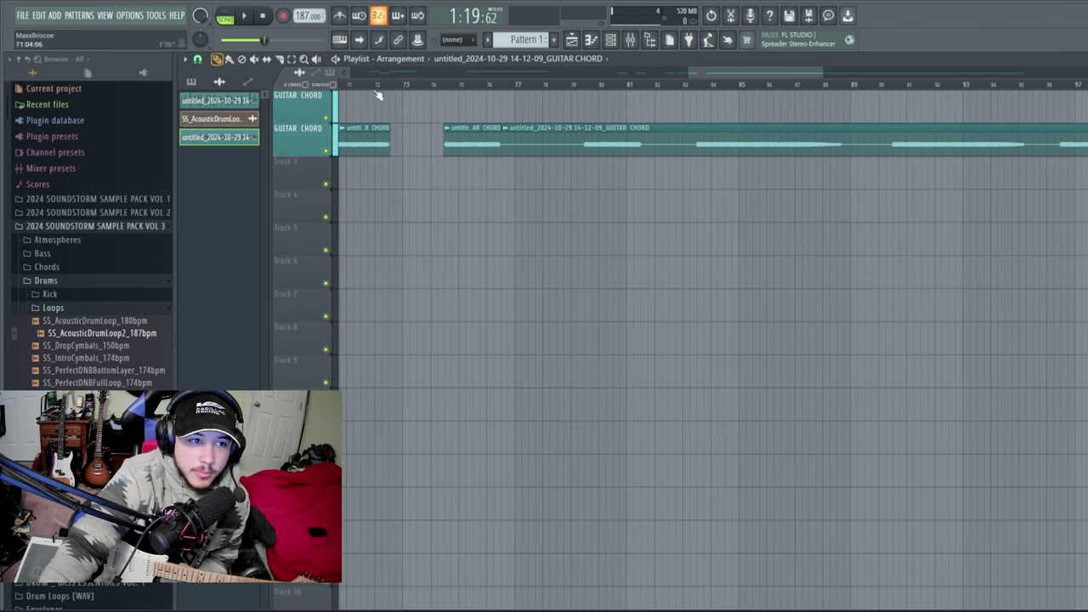
drag(503, 127, 578, 128)
drag(581, 127, 507, 127)
Slice the take after its seventh note and trim the remainder's silent start up to the eighth note.
click(279, 59)
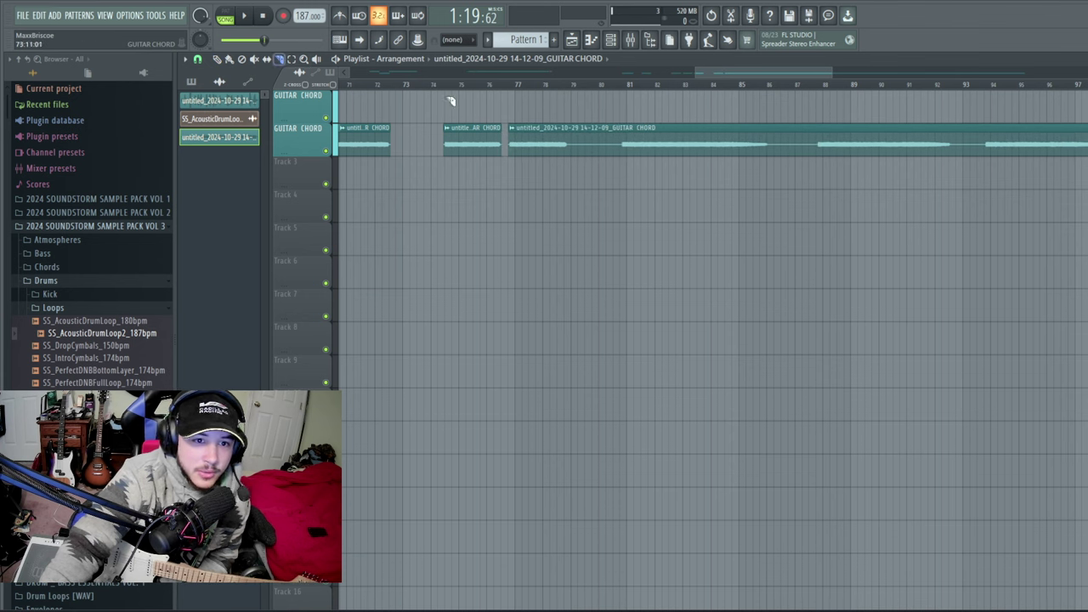
mouse_move(571, 175)
mouse_down()
mouse_move(576, 112)
mouse_move(603, 134)
mouse_up()
click(217, 59)
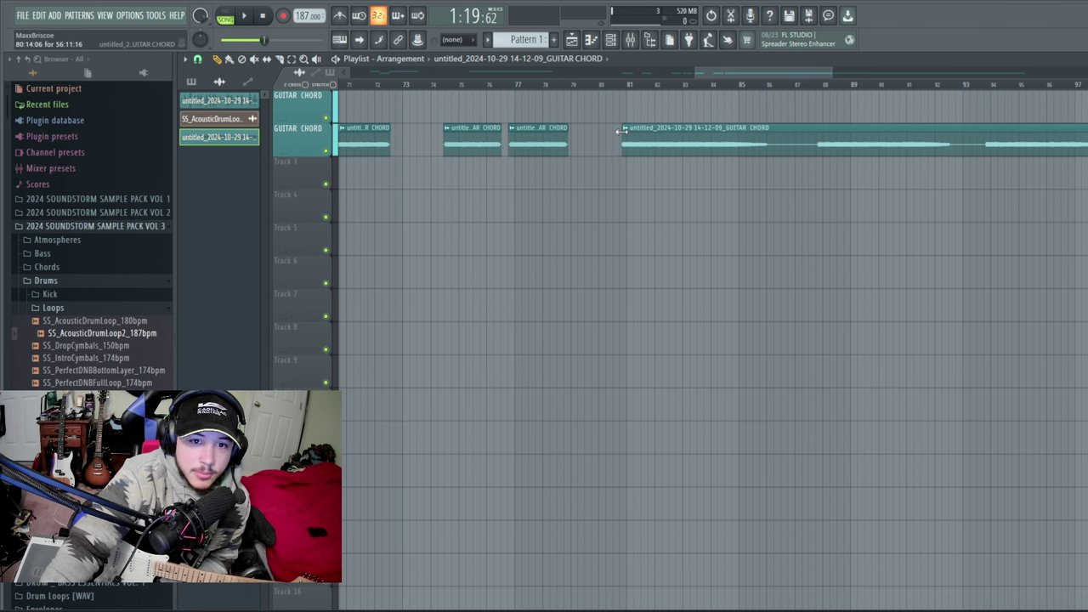
Delete the two latest guitar takes from the first playlist track and adjust the master volume.
drag(728, 71, 326, 23)
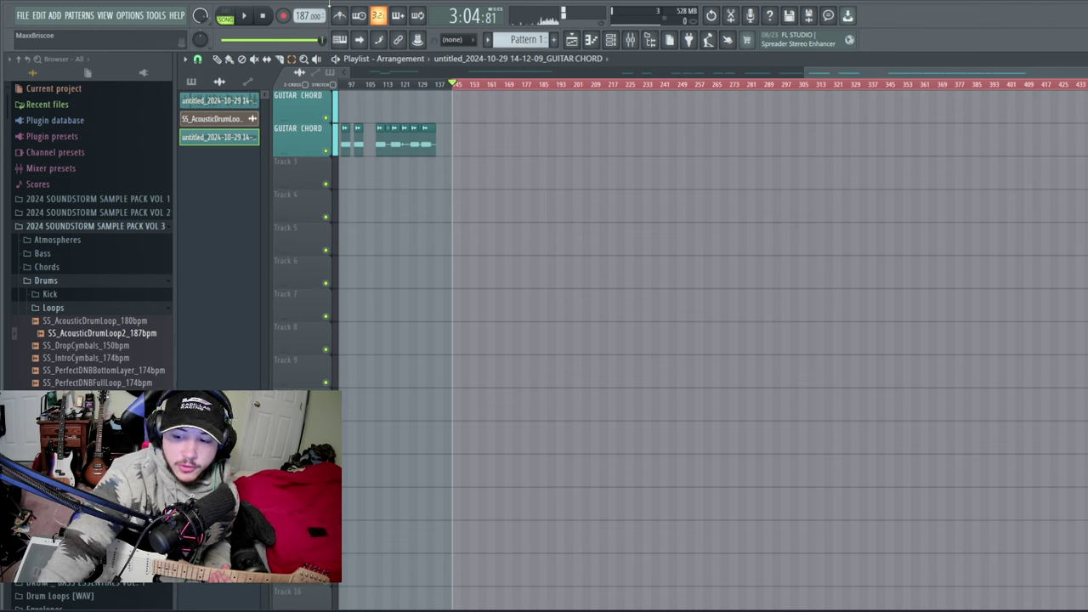
key(space)
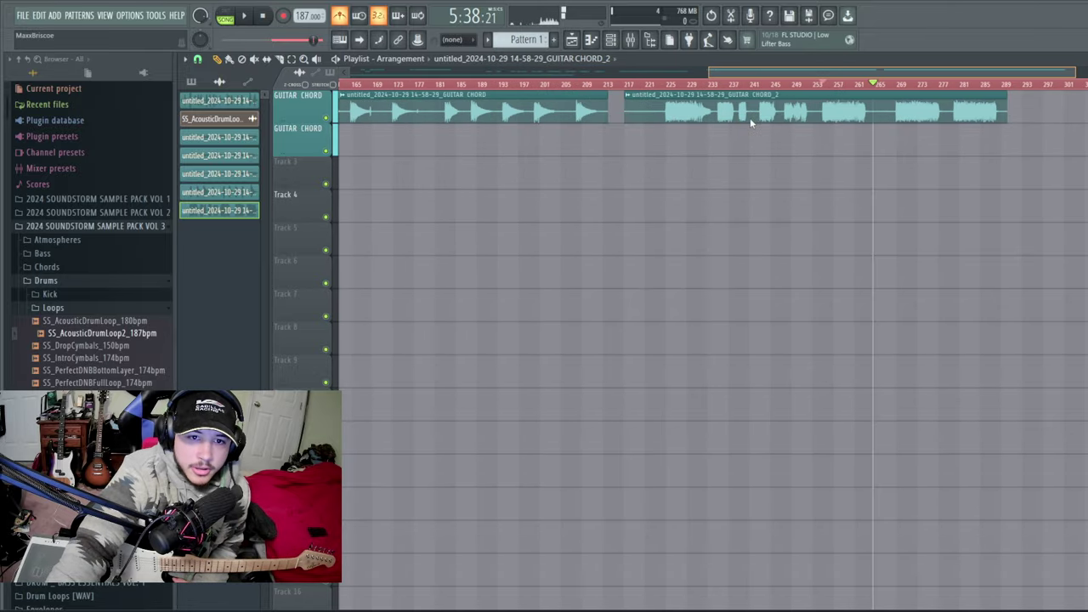
right_click(765, 109)
right_click(691, 111)
scroll(704, 121, left, 5)
mouse_move(312, 39)
mouse_down()
mouse_move(238, 39)
mouse_move(322, 39)
mouse_up()
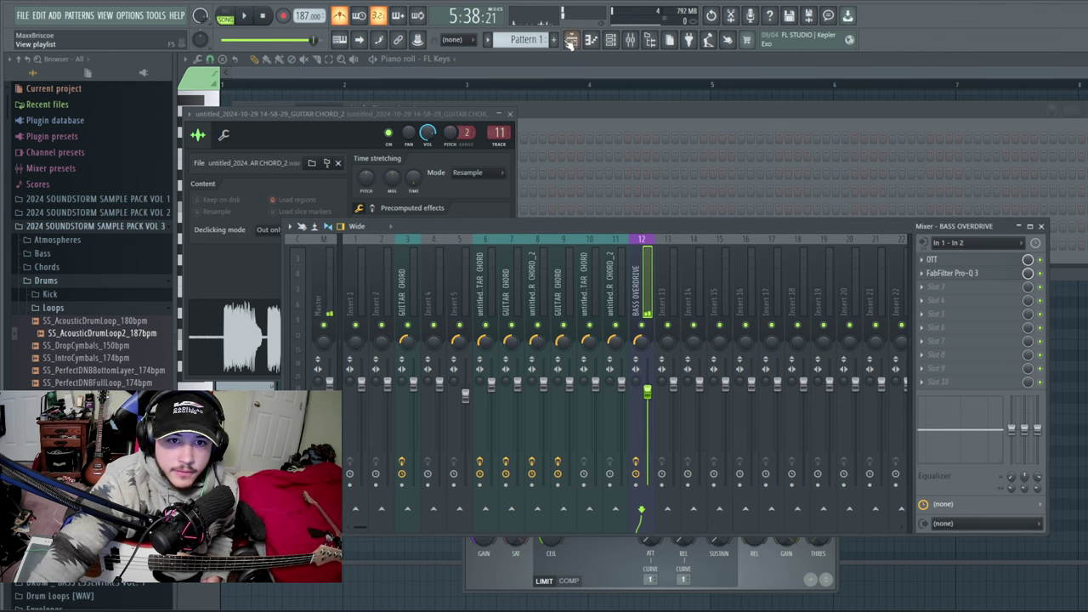
Play back the earlier part of the arrangement and look over the empty bars that follow it.
click(952, 74)
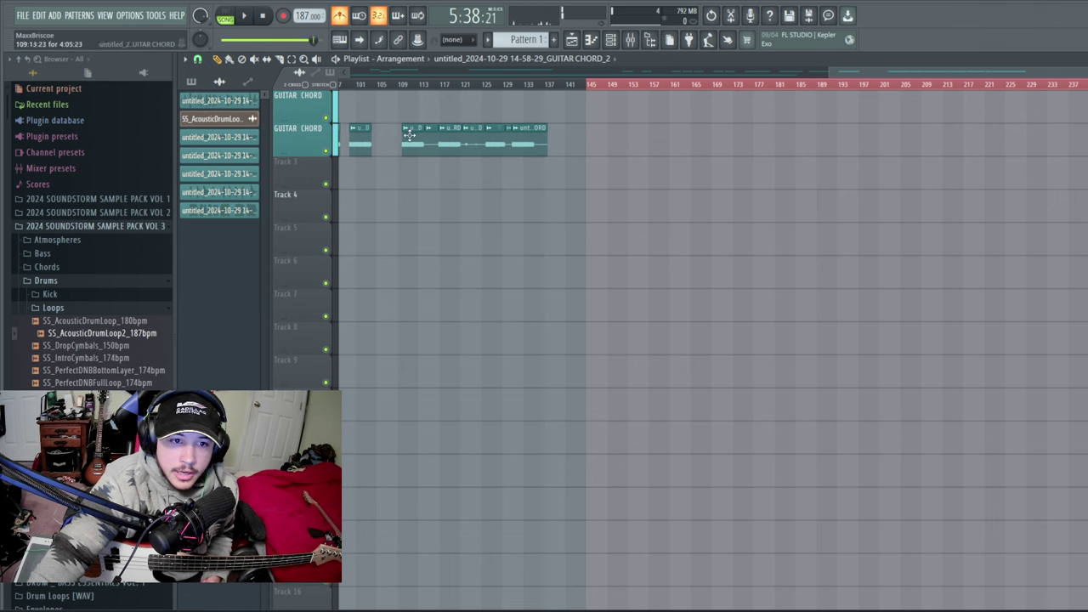
drag(887, 66, 508, 66)
click(249, 15)
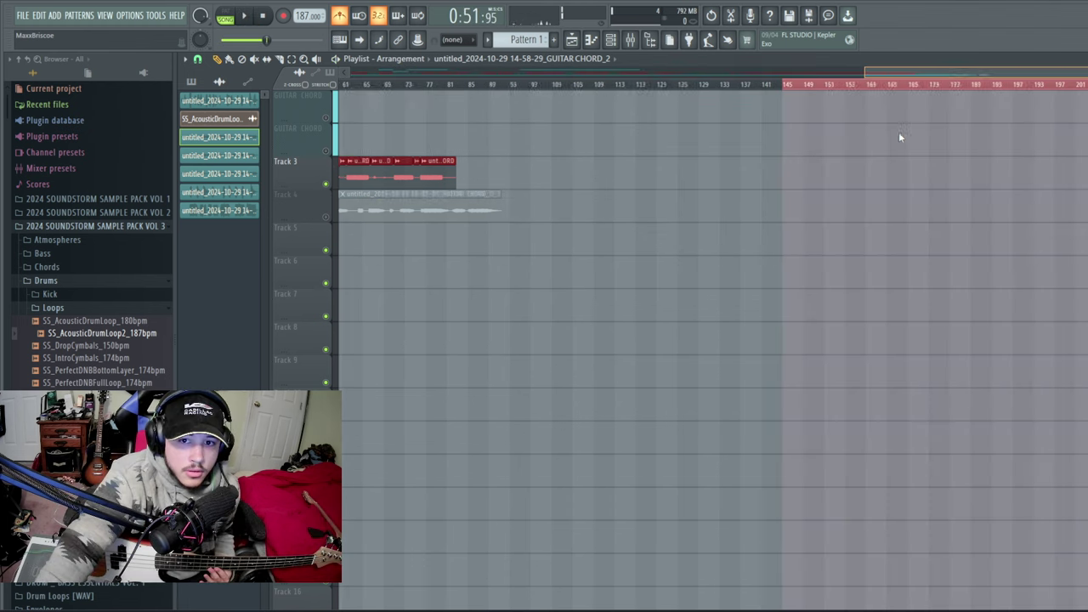
scroll(901, 137, right, 5)
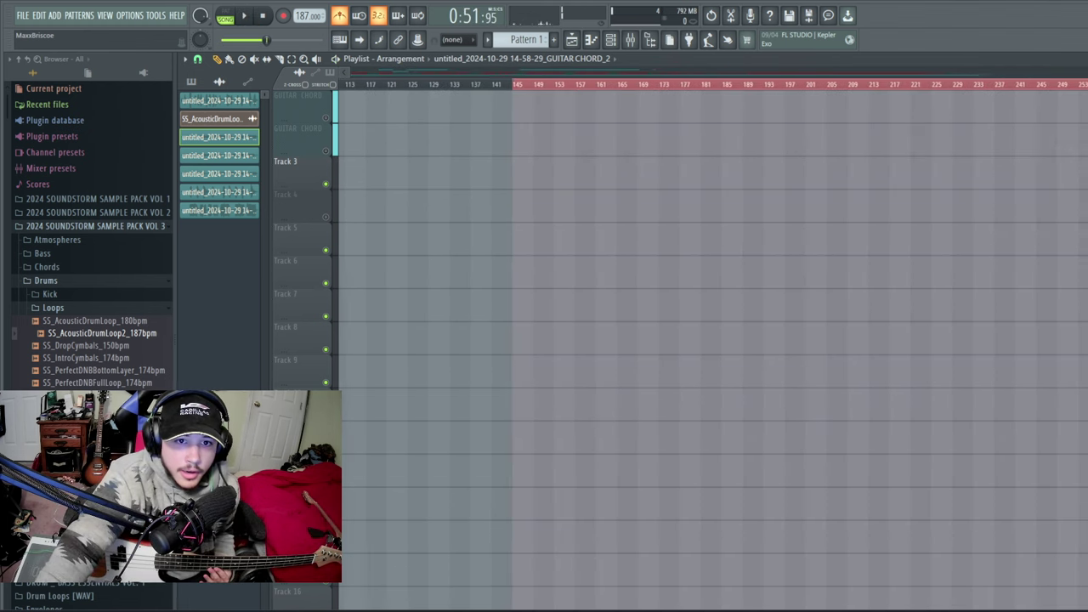
Set the playback position in the empty bars and record bass into the playlist as an audio clip.
click(437, 86)
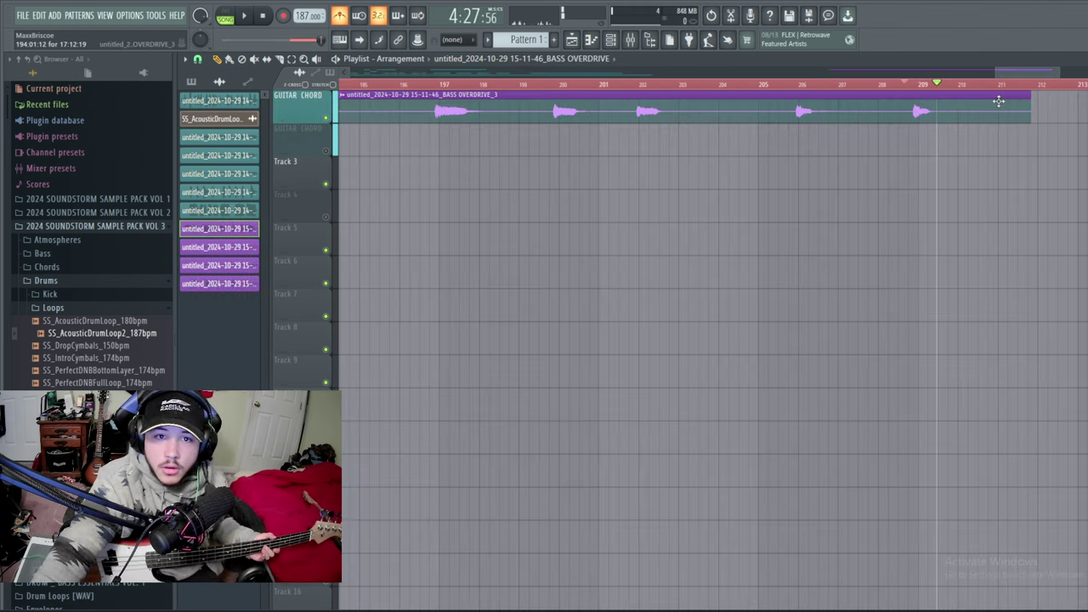
click(283, 16)
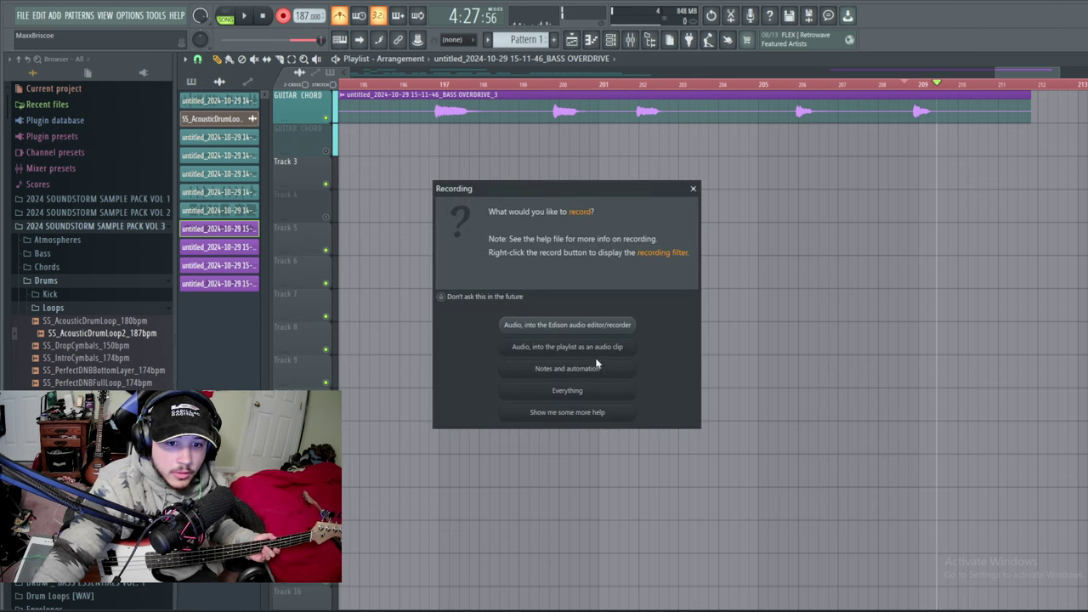
click(599, 346)
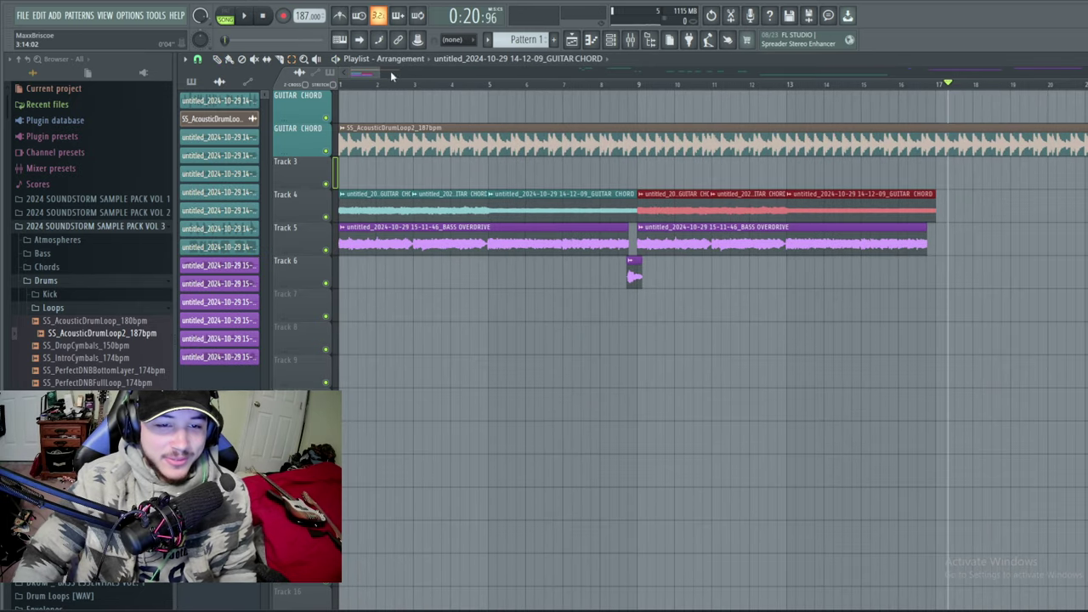
Check the mixer and play the arrangement from the start, following the guitar and bass clips to about bar 17.
click(648, 42)
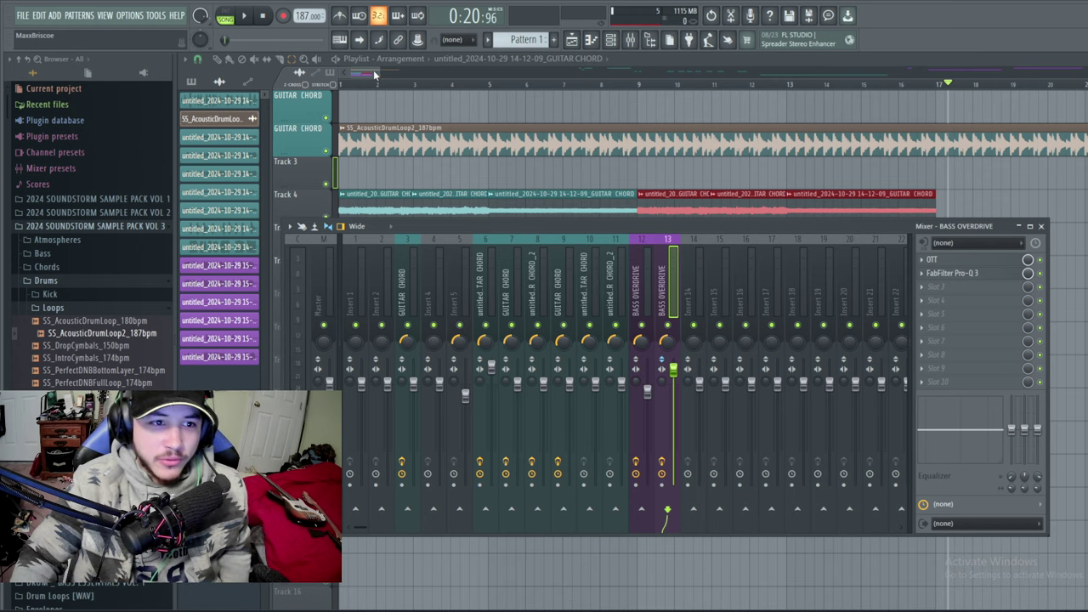
key(F9)
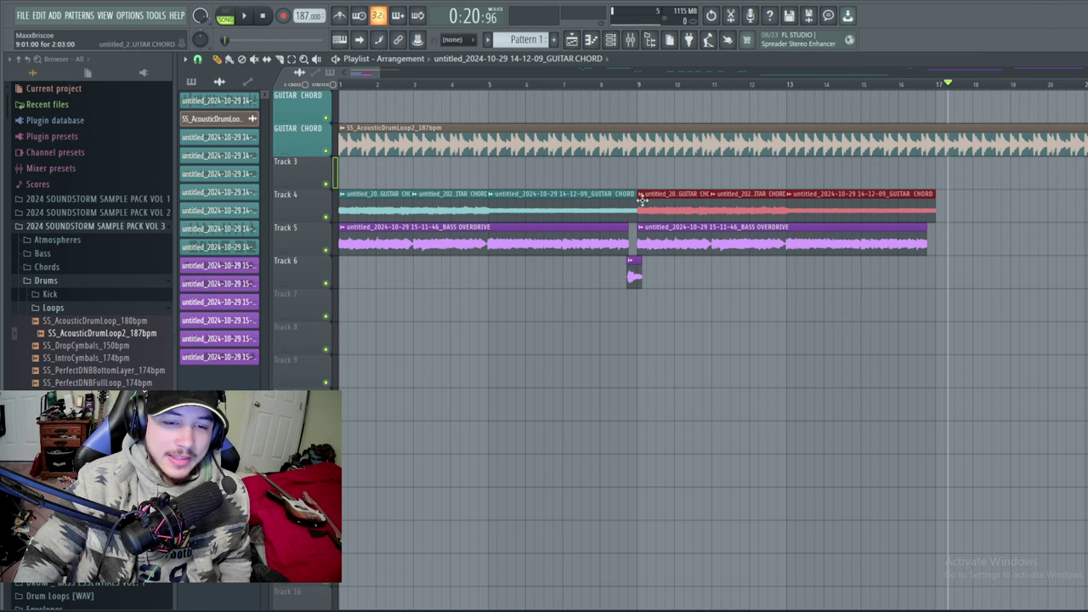
key(space)
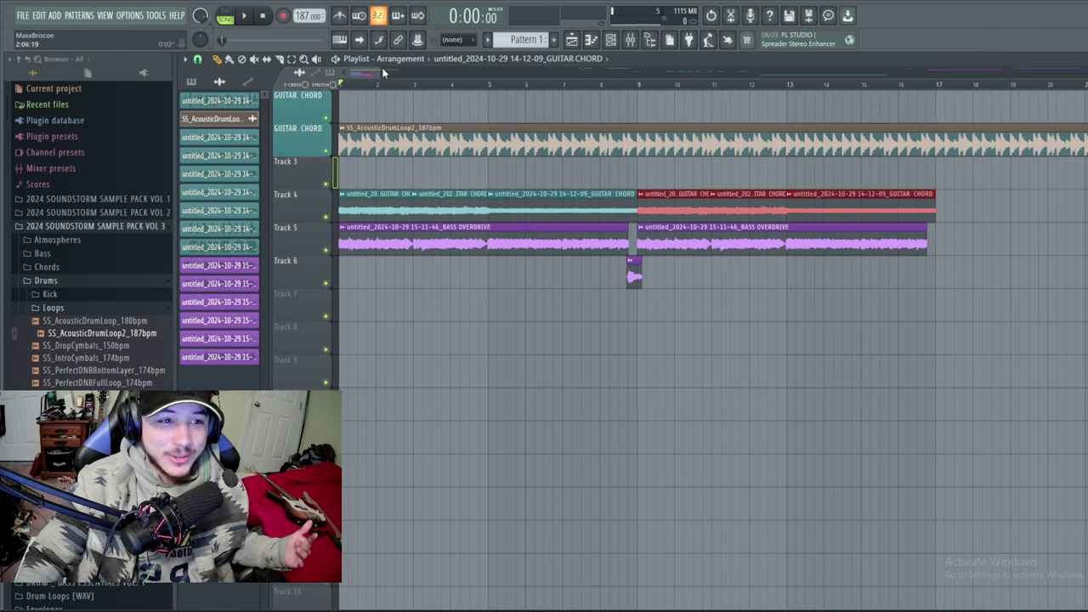
click(601, 177)
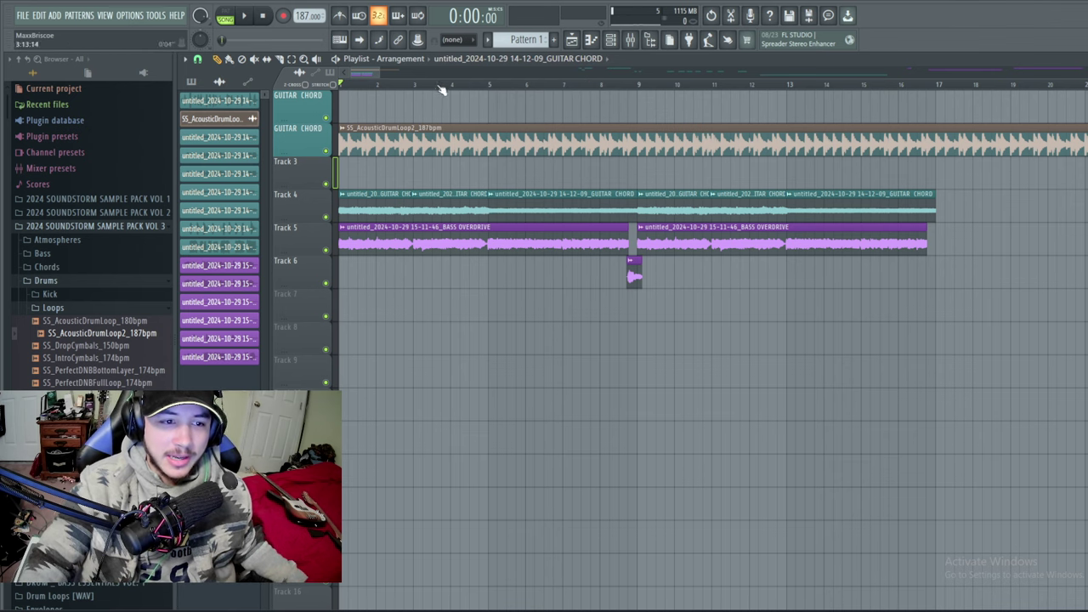
click(246, 18)
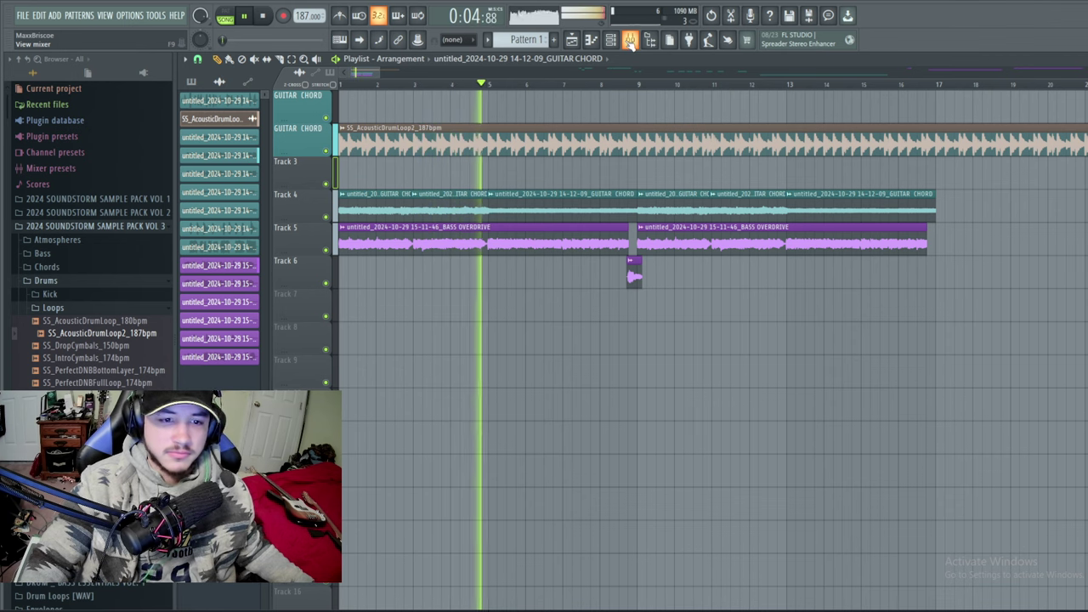
mouse_move(362, 74)
mouse_down()
mouse_move(380, 74)
mouse_move(368, 75)
mouse_up()
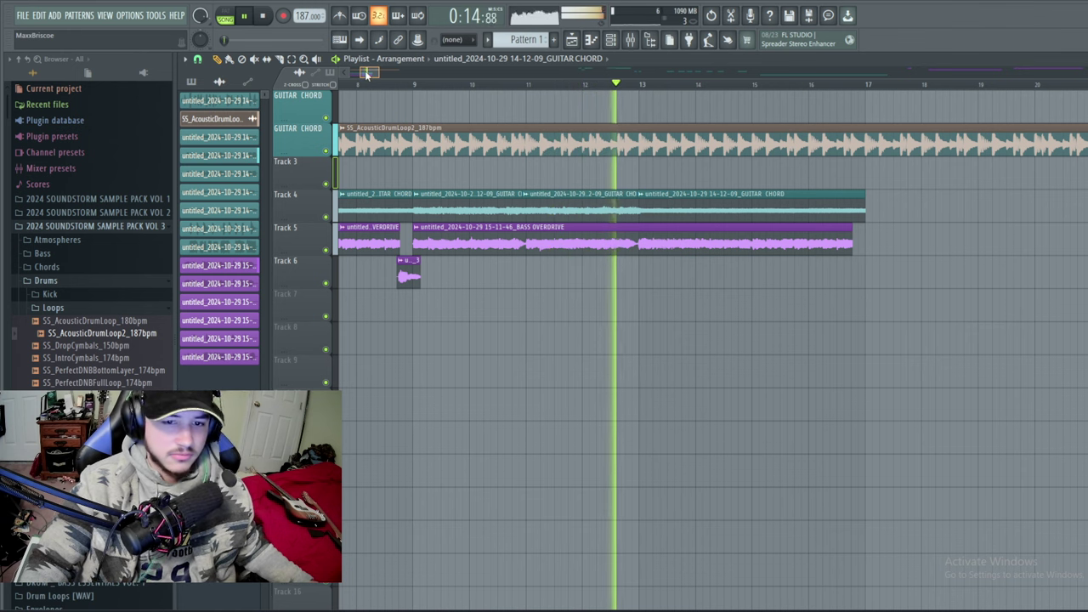
drag(368, 75, 354, 80)
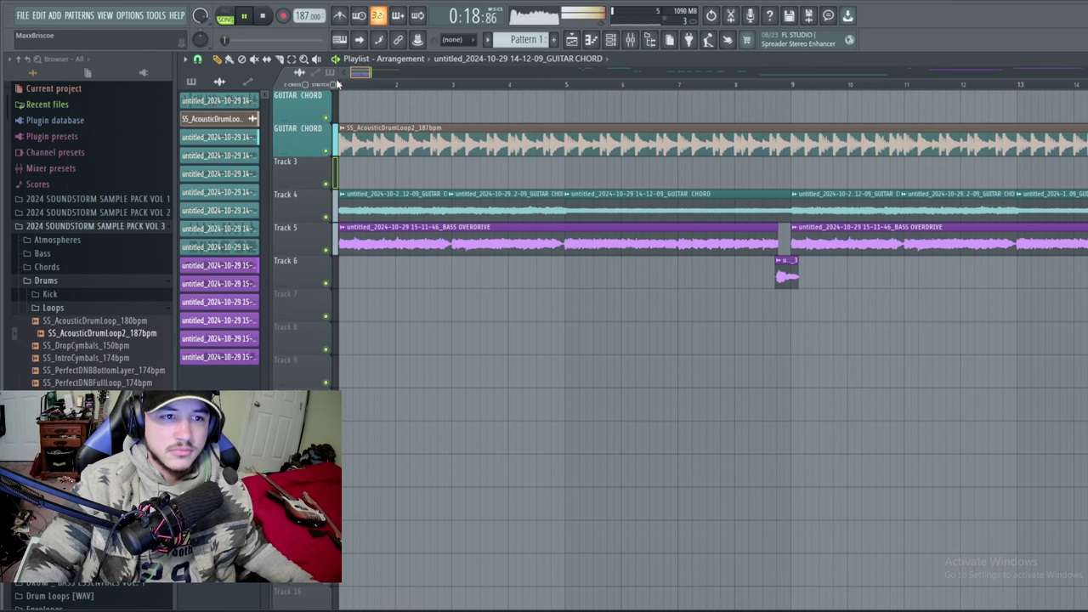
key(space)
Audition the guitar chord take at bar 253 and place a copy of it on Track 3 at about bar 15.
drag(355, 75, 711, 89)
click(457, 85)
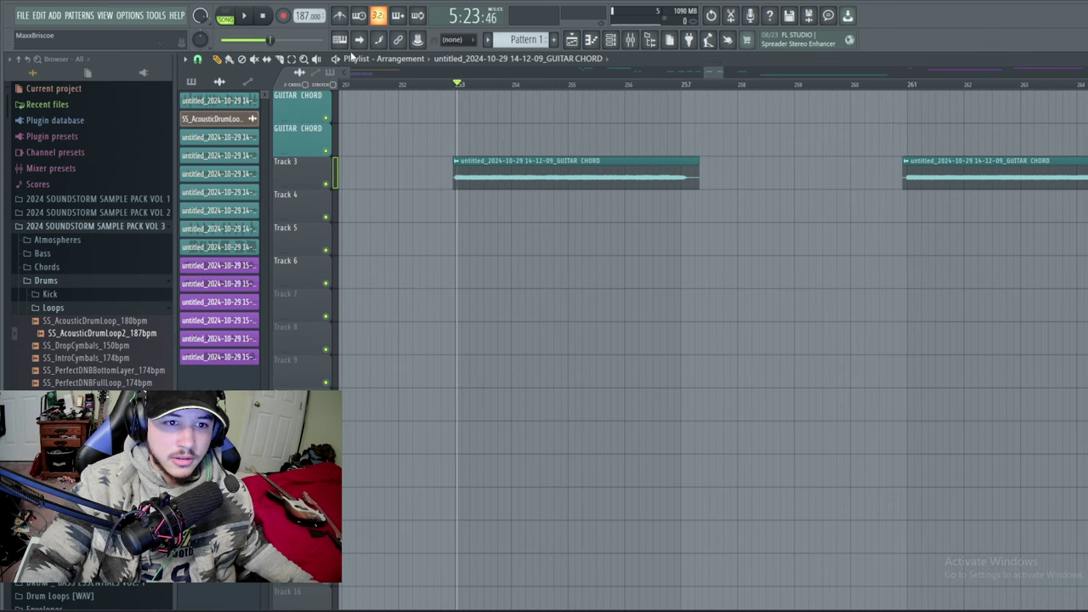
key(space)
drag(705, 81, 370, 73)
click(660, 170)
key(space)
key(space)
mouse_move(711, 173)
mouse_down()
mouse_move(732, 165)
mouse_move(902, 179)
mouse_move(705, 175)
mouse_up()
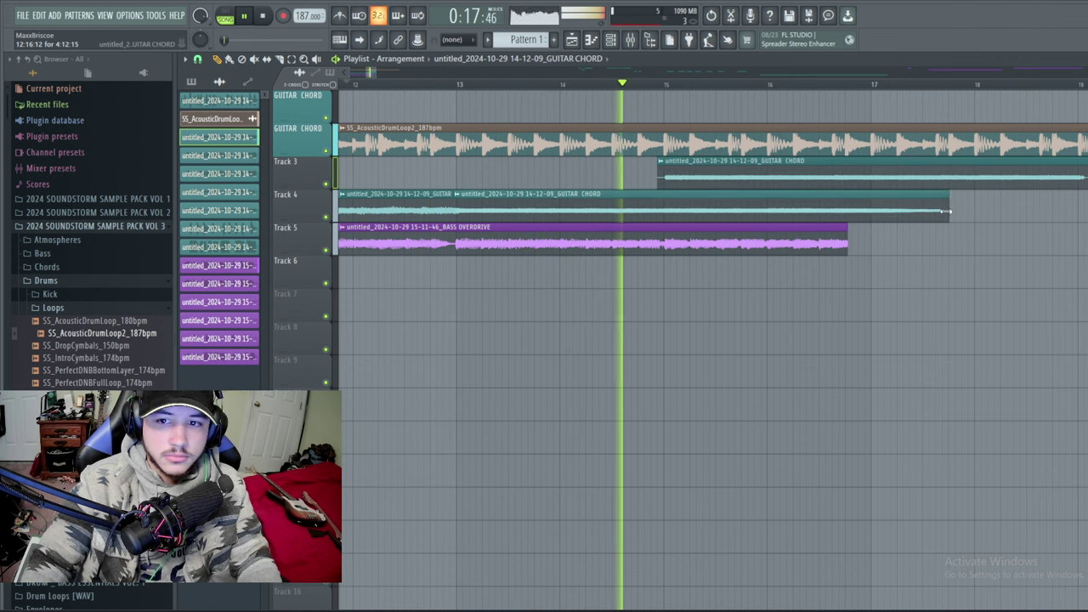
Trim the last Track 4 guitar clip to end at bar 15 and extend the last Track 5 bass clip to bar 19.
drag(949, 211, 663, 200)
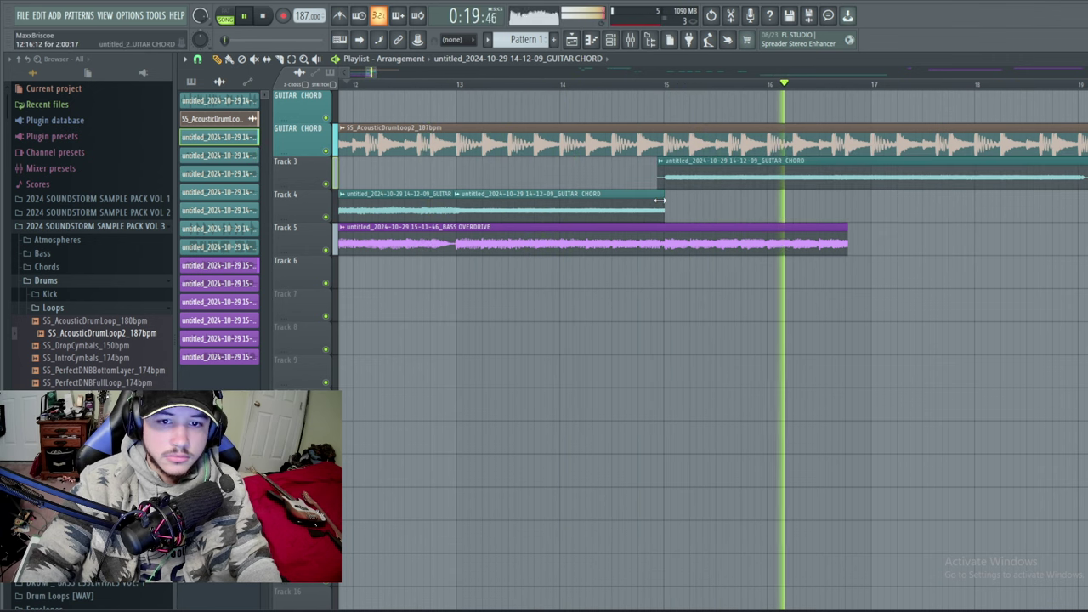
drag(847, 246, 1081, 254)
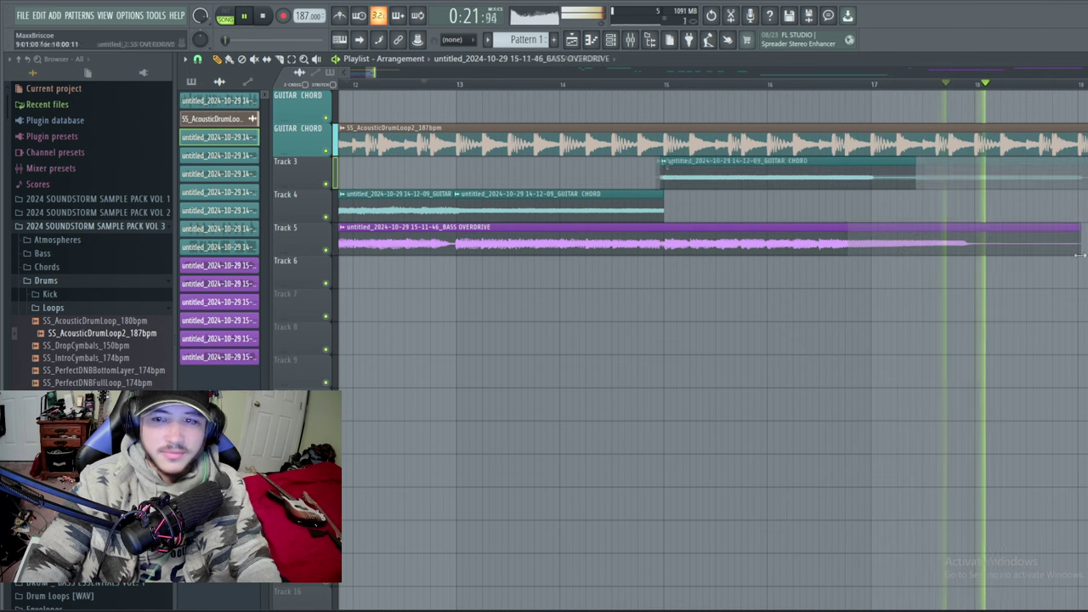
key(space)
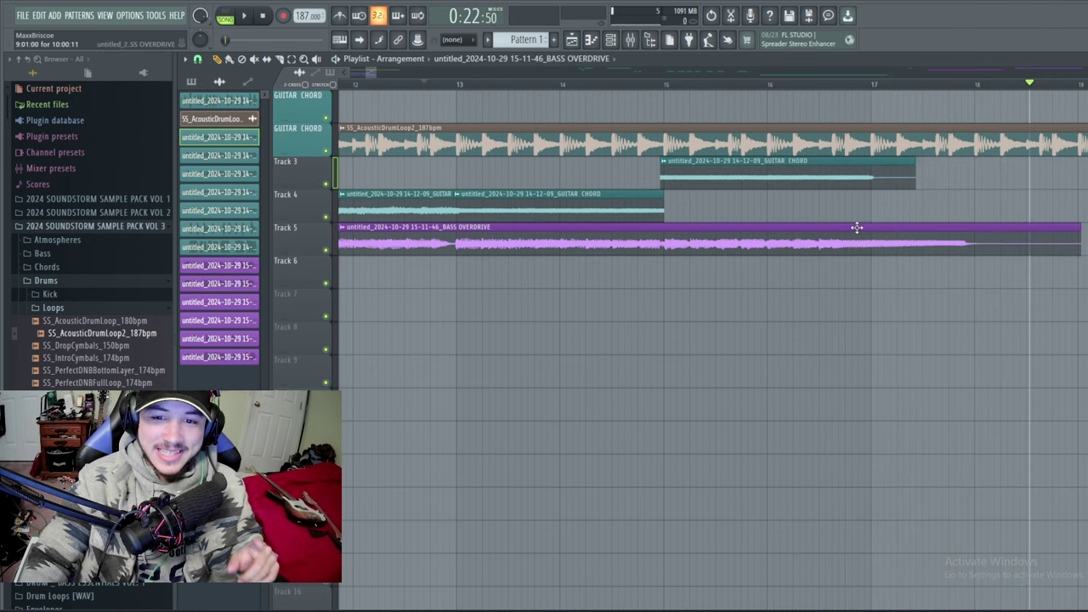
Play back from just after bar 16 and place a copy of the short bass clip on Track 6 shortly before bar 18.
click(800, 84)
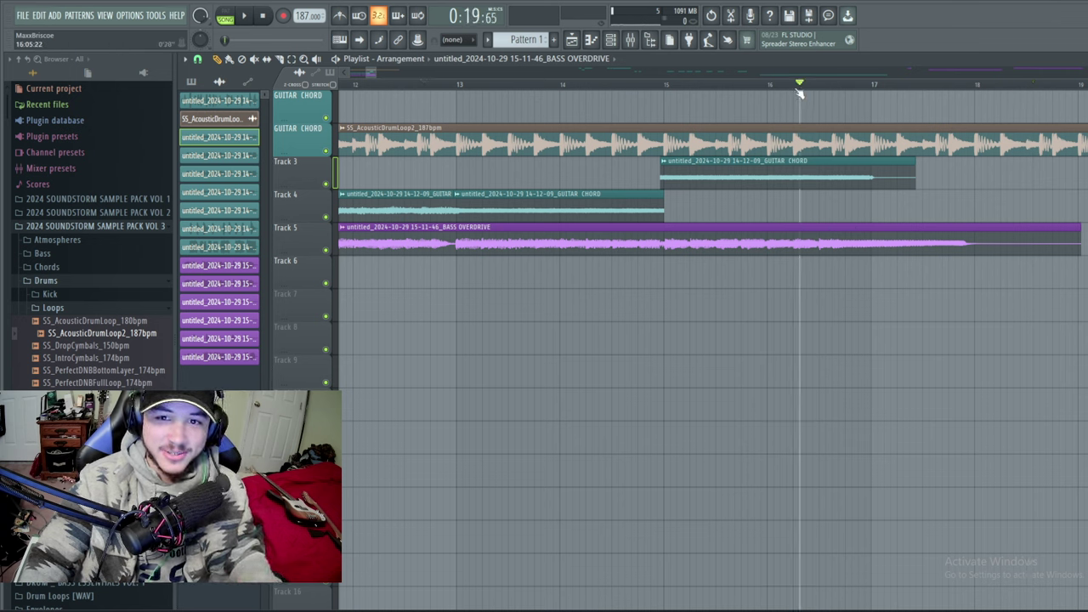
key(space)
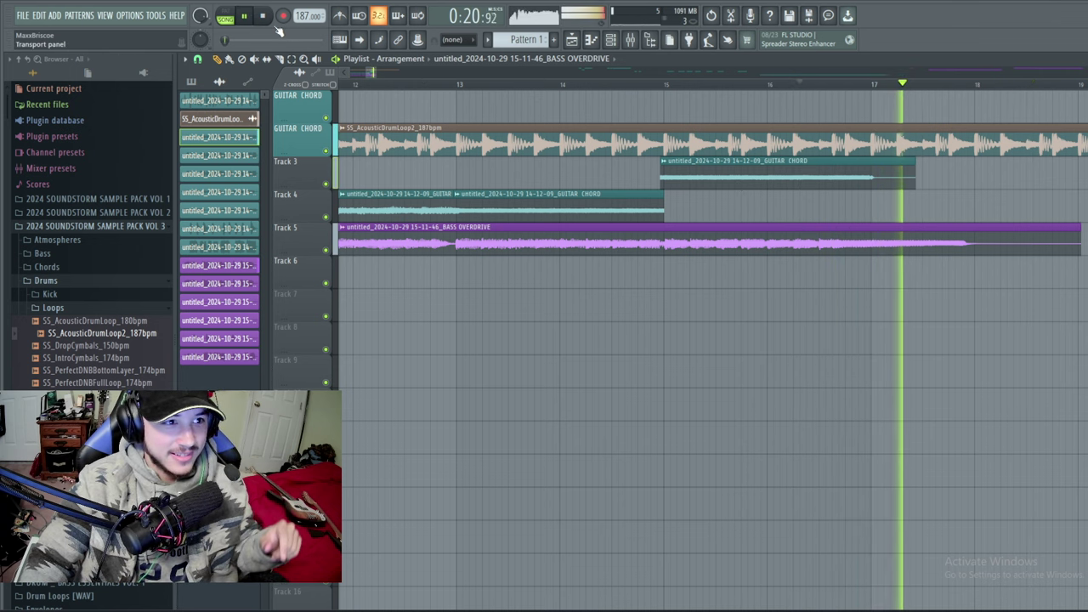
scroll(369, 77, down, 3)
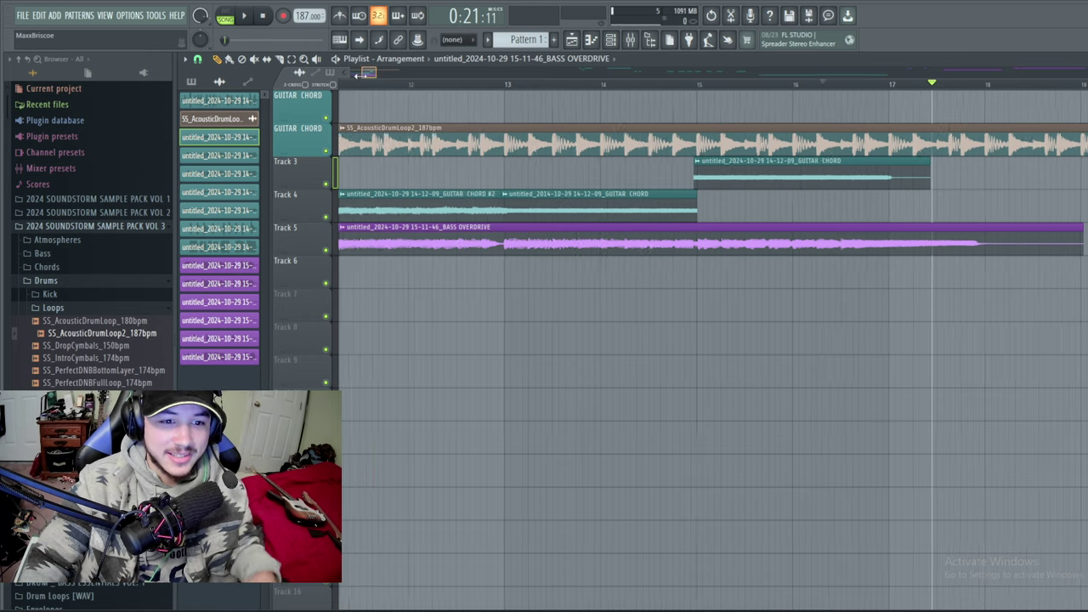
click(1029, 272)
click(1024, 260)
key(Escape)
key(space)
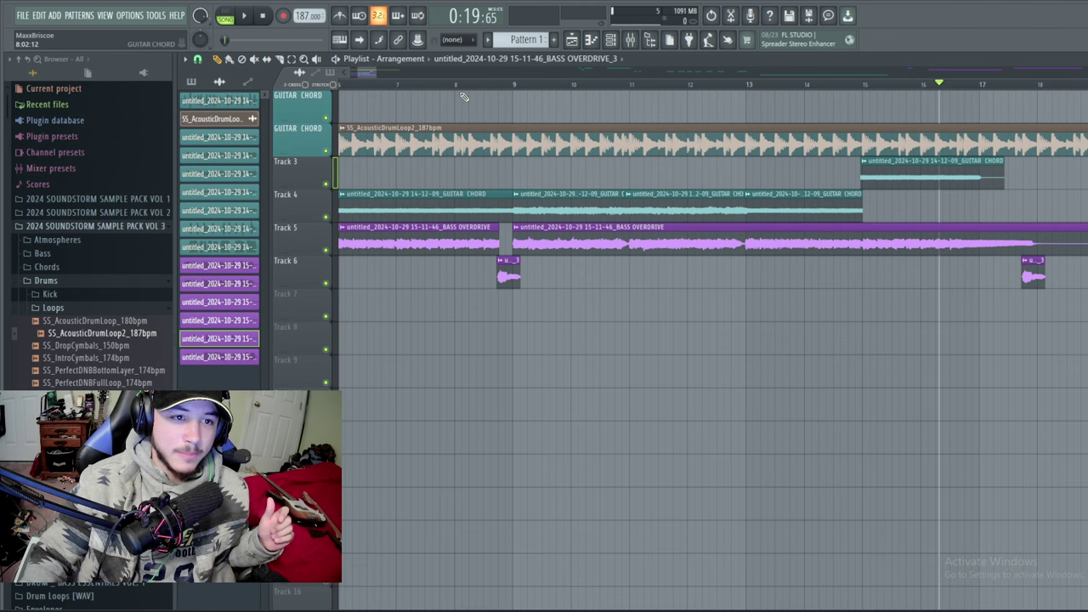
Save the project as track 13.flp.
mouse_move(372, 72)
mouse_down()
mouse_move(393, 75)
mouse_move(357, 73)
mouse_up()
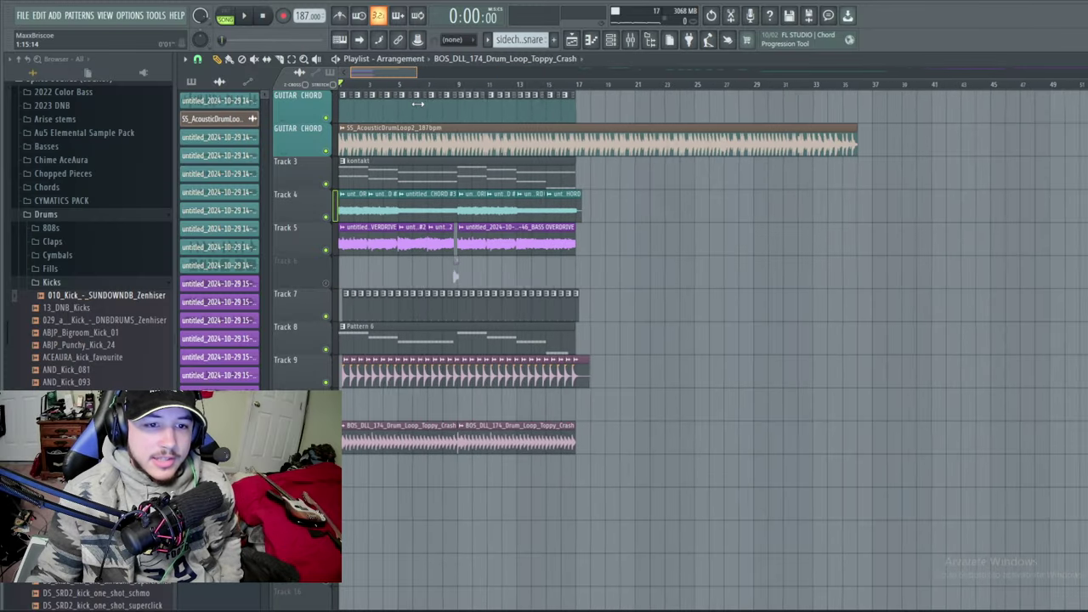
scroll(418, 103, up, 3)
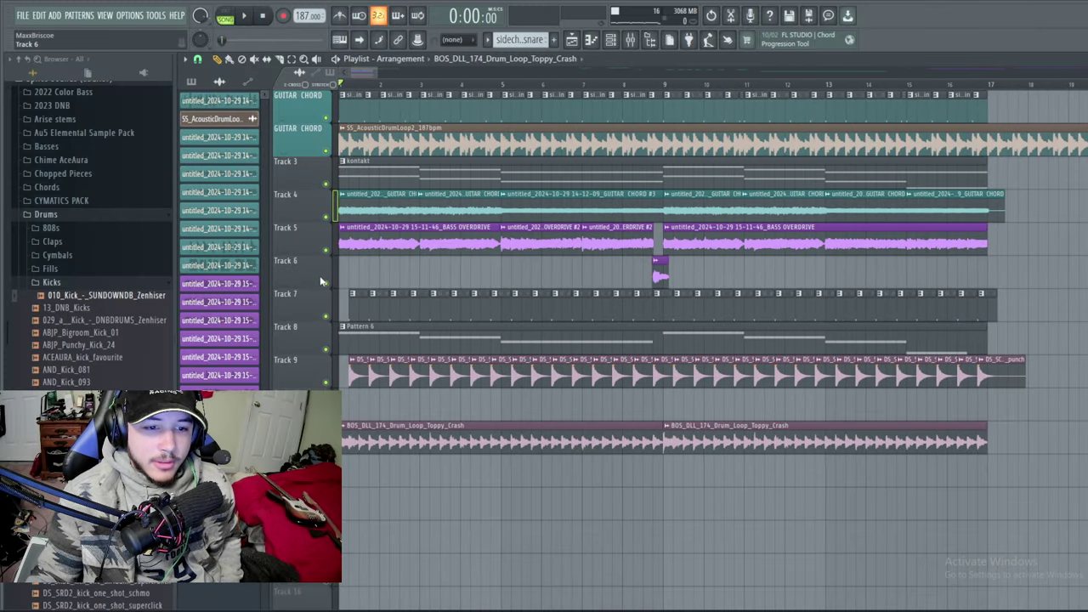
click(21, 15)
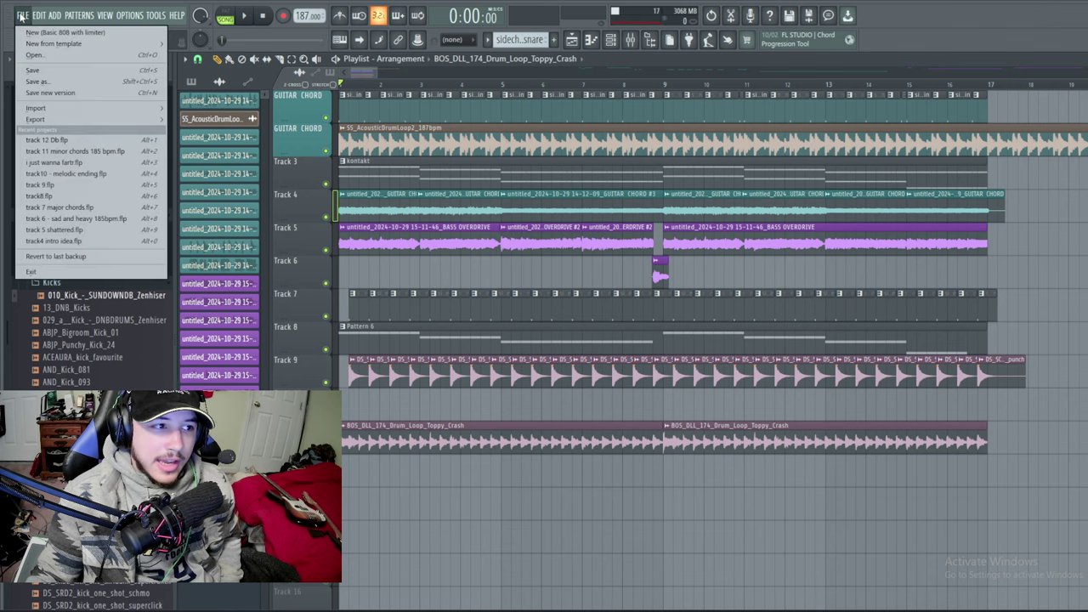
click(43, 92)
Play back the full layered arrangement and look over its drum, guitar, bass and pattern tracks.
mouse_move(374, 74)
mouse_down()
mouse_move(428, 75)
mouse_move(388, 70)
mouse_up()
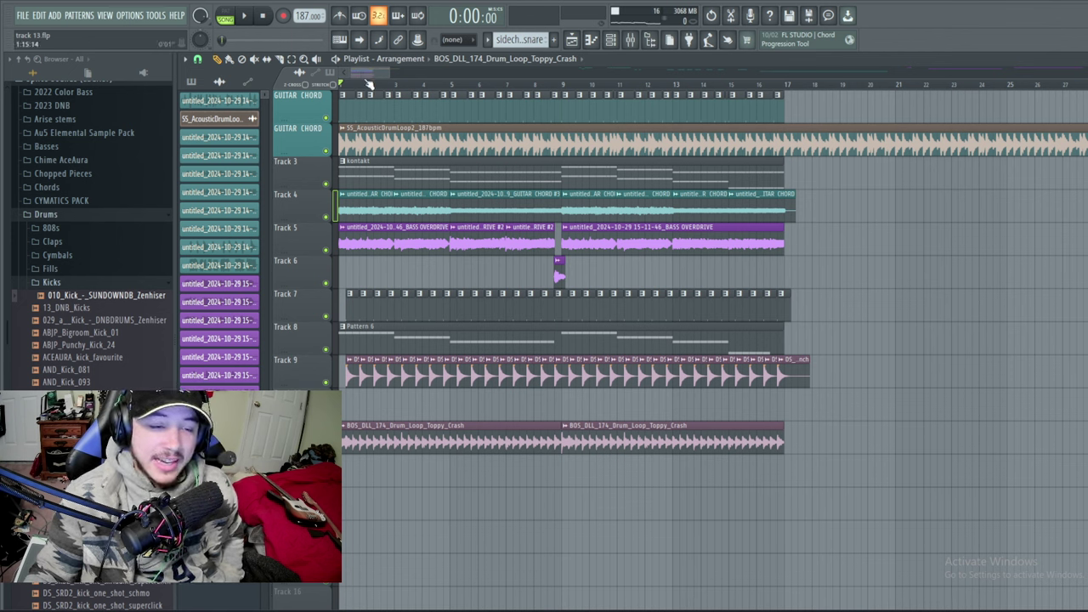
scroll(365, 76, down, 1)
scroll(365, 76, up, 1)
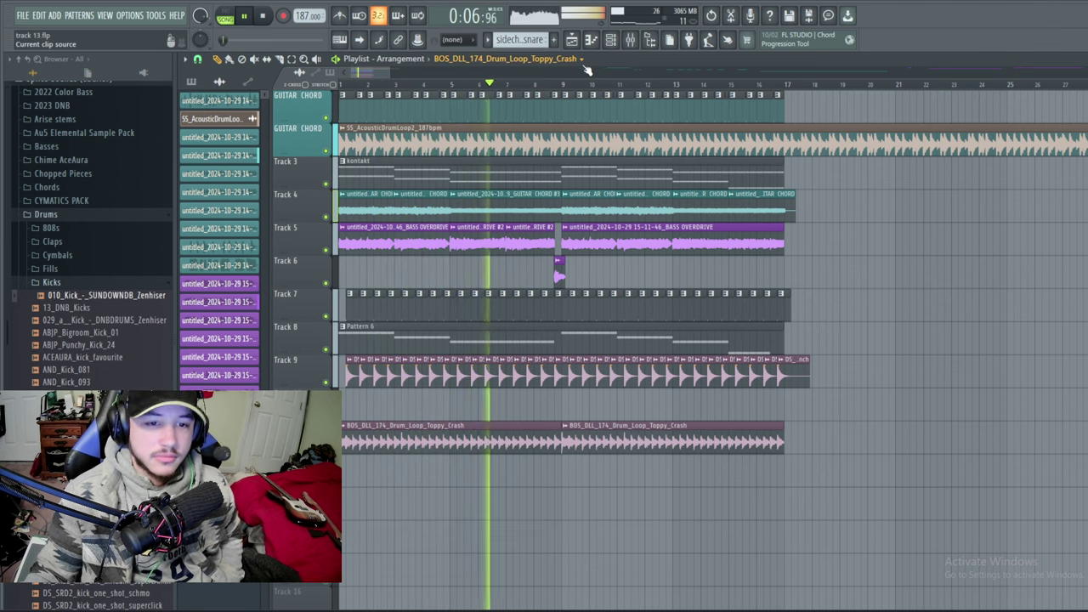
scroll(382, 81, down, 1)
scroll(382, 81, up, 2)
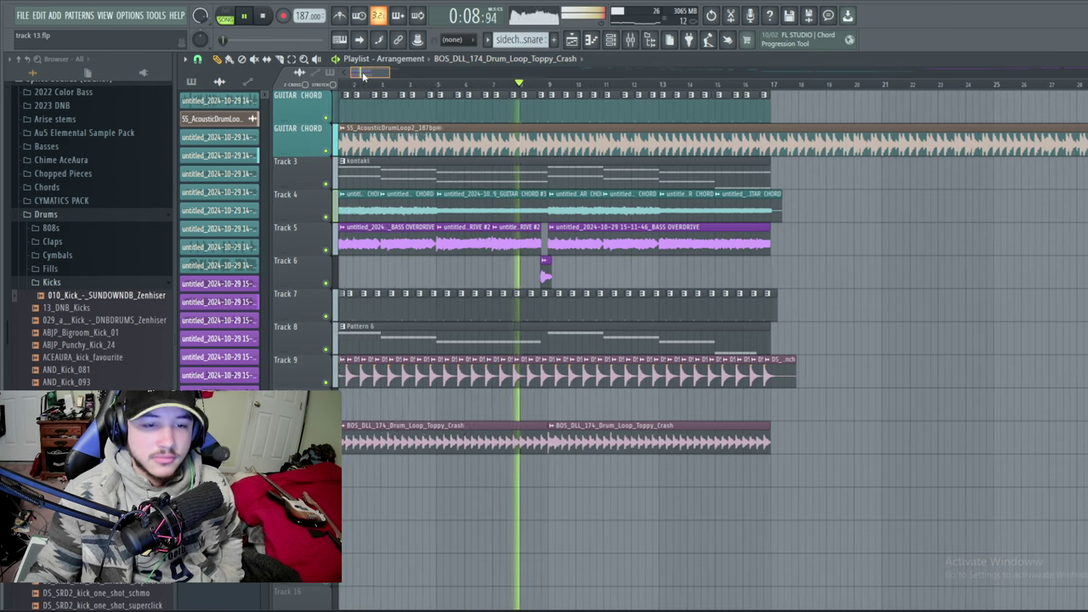
scroll(362, 75, down, 1)
scroll(373, 76, up, 1)
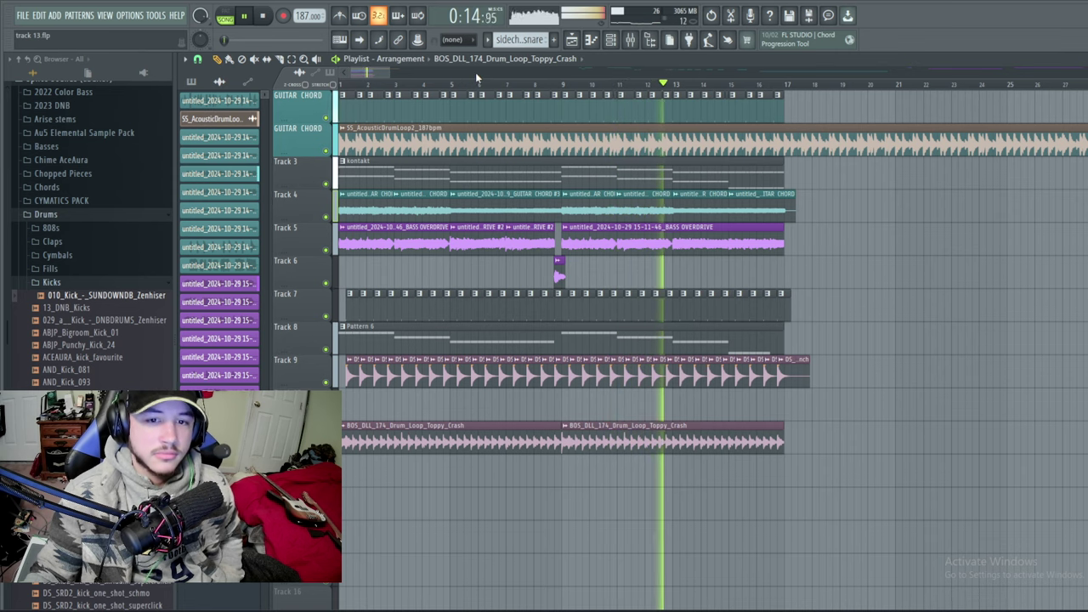
scroll(382, 79, down, 1)
scroll(383, 78, up, 1)
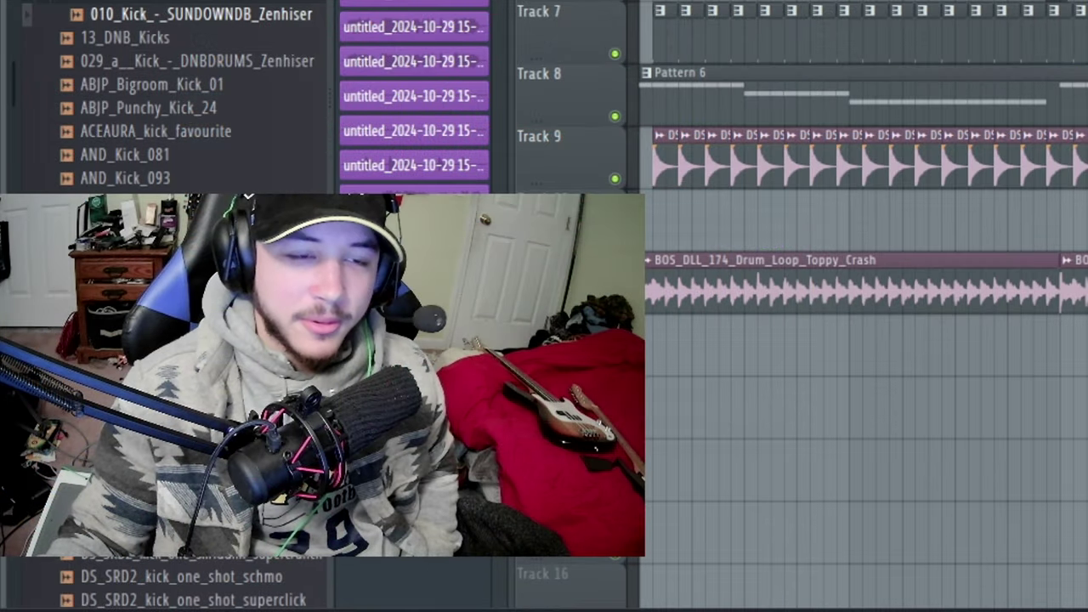
scroll(863, 306, down, 2)
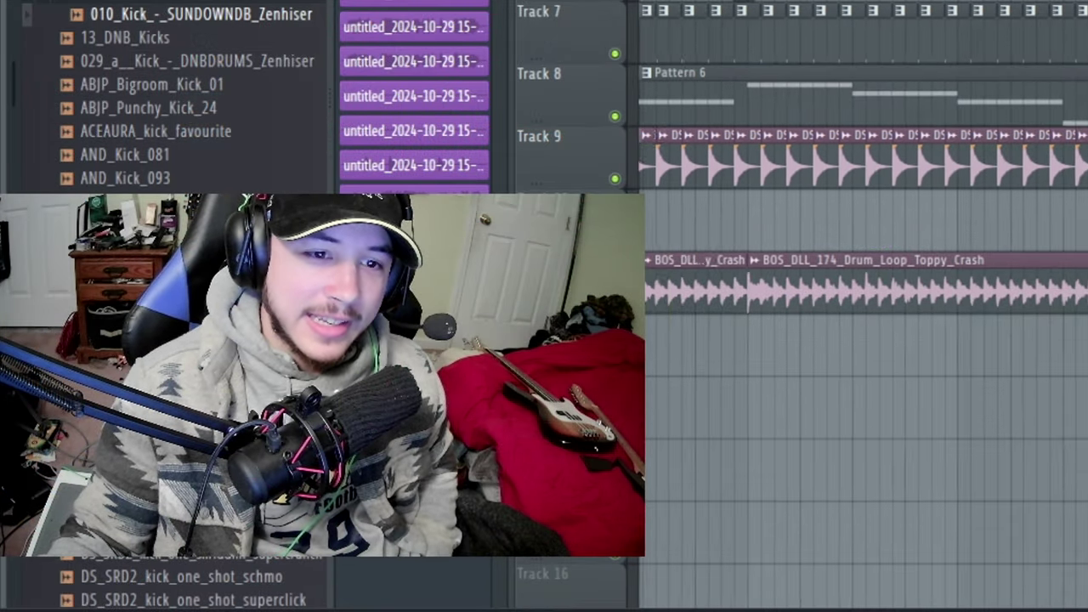
scroll(863, 306, left, 3)
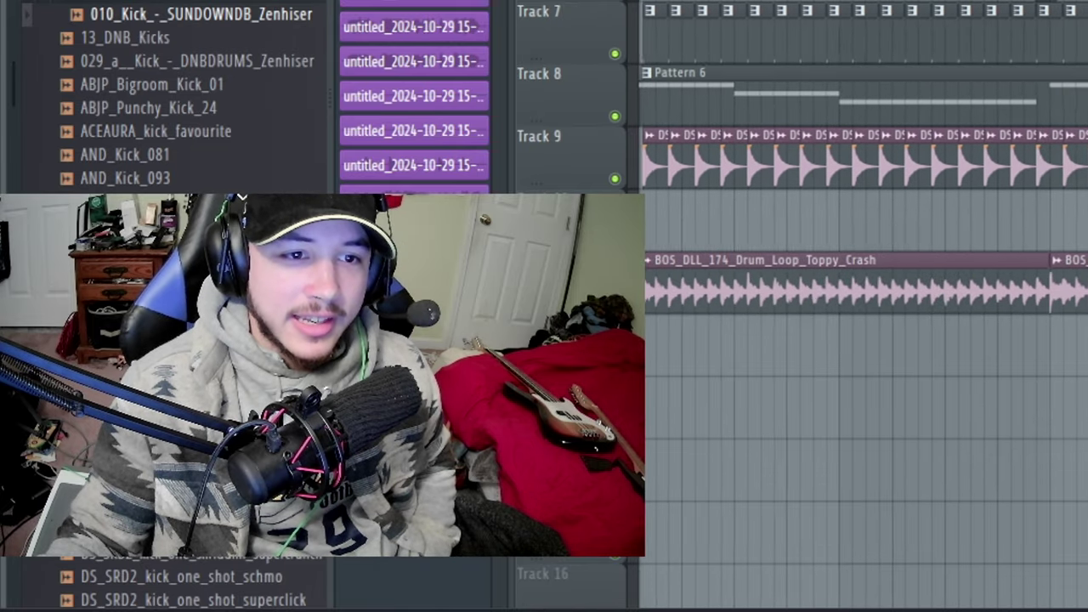